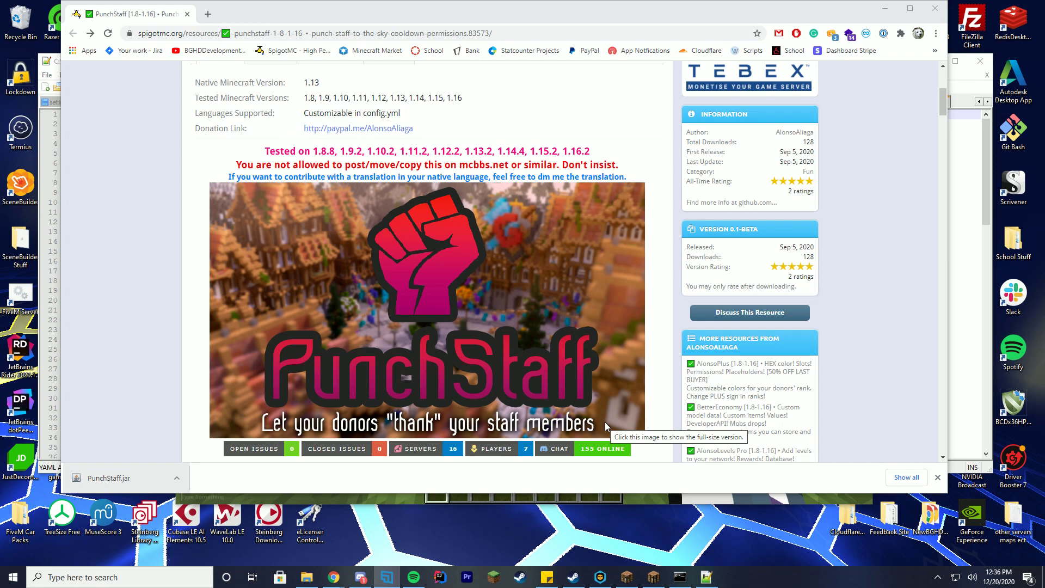
# Scroll the PunchStaff resource page from the banner image down to the Features list.
pyautogui.scroll(-10, 699, 289)
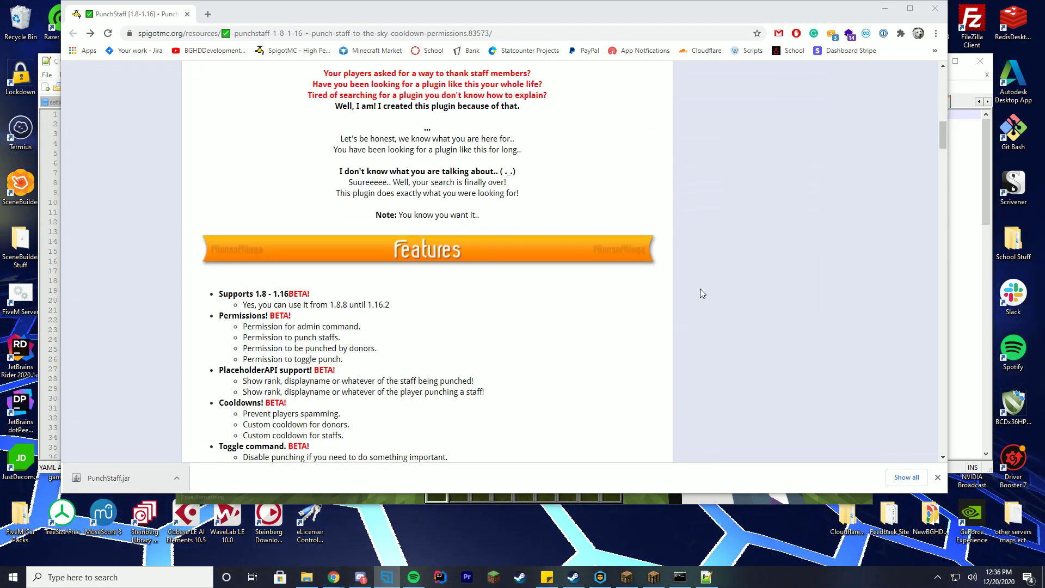
# Scroll past the Features, the Configuration code box and the Screenshots to the Setup section.
pyautogui.scroll(-4, 700, 290)
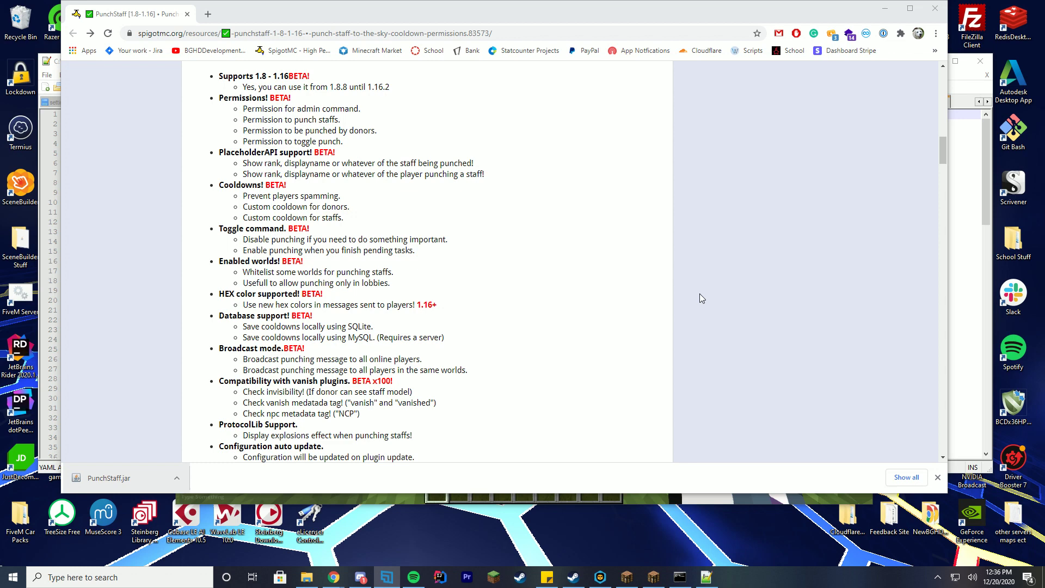
pyautogui.scroll(-4, 676, 280)
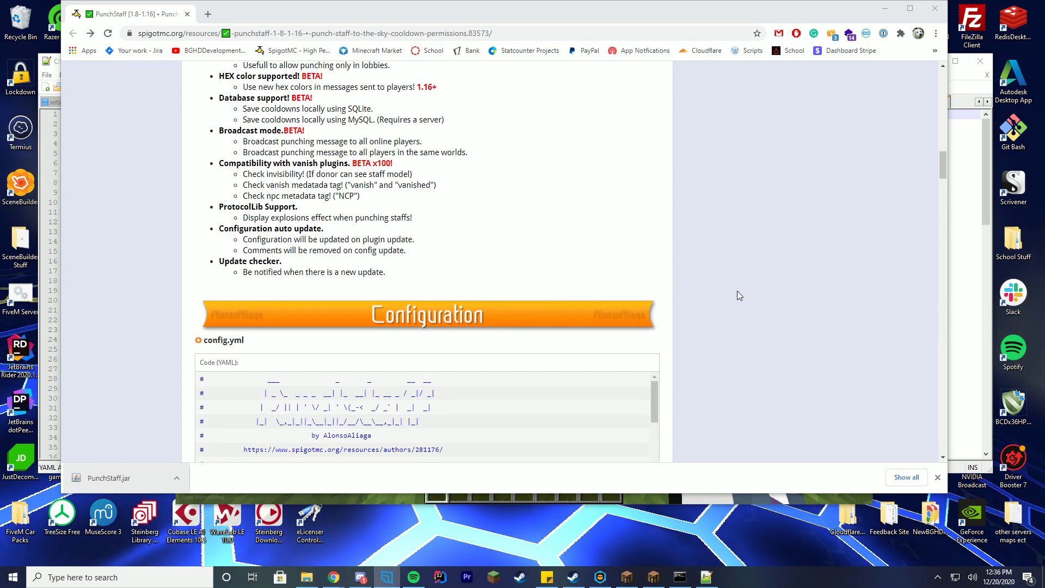
pyautogui.scroll(-9, 759, 241)
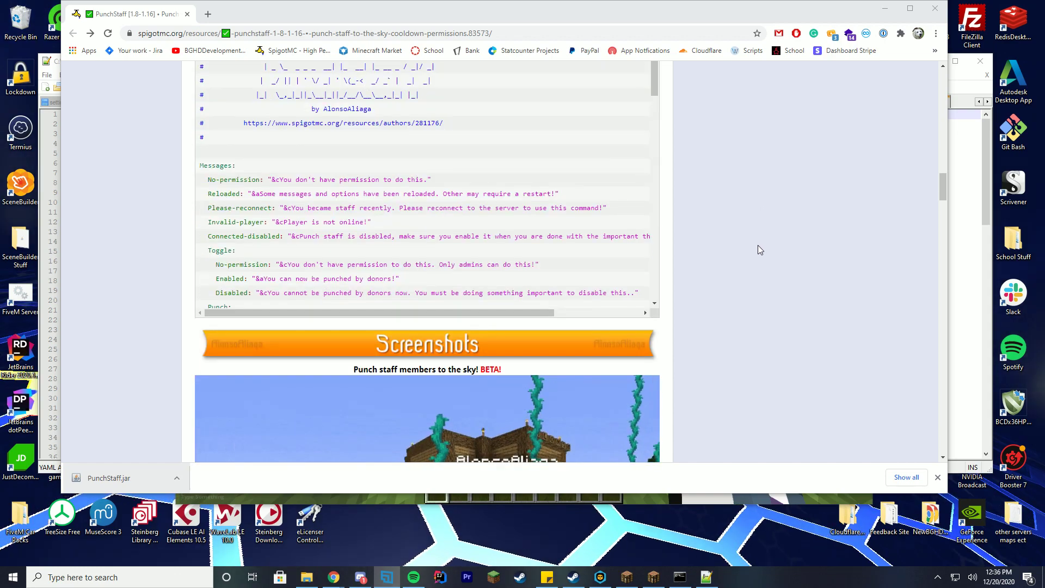
pyautogui.scroll(-2, 759, 252)
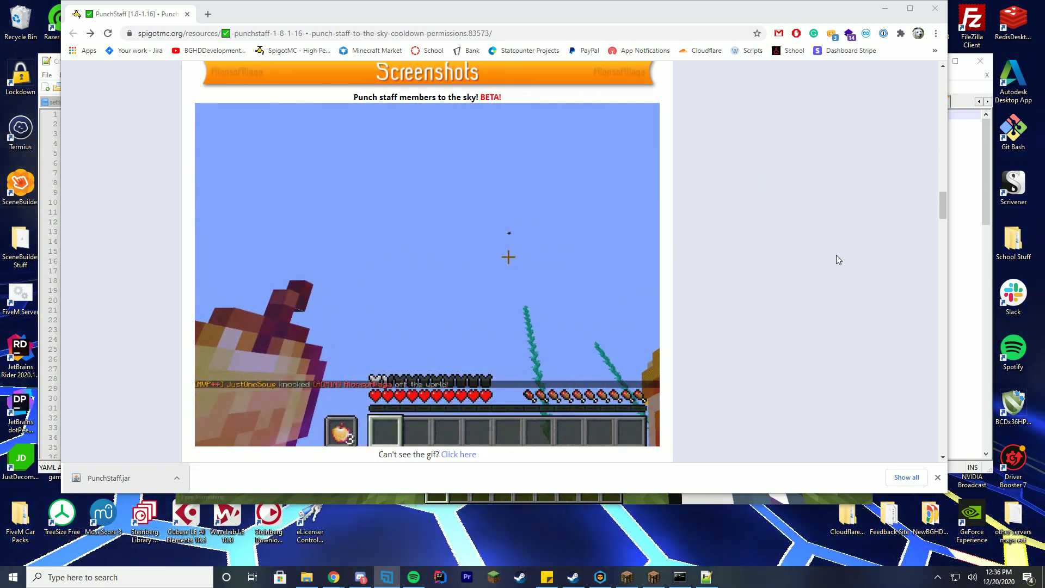
pyautogui.scroll(-7, 836, 258)
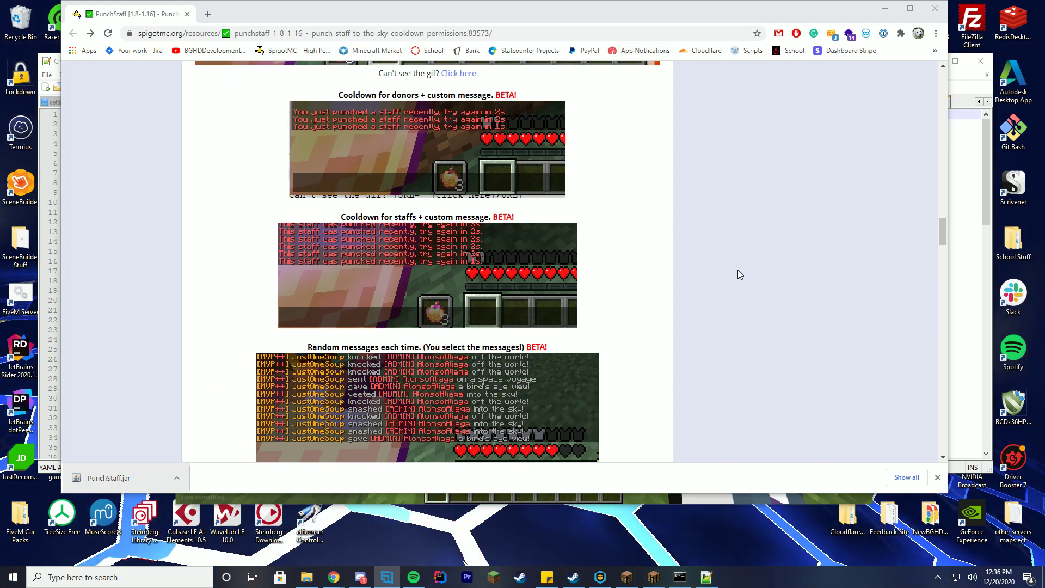
pyautogui.scroll(-3, 791, 254)
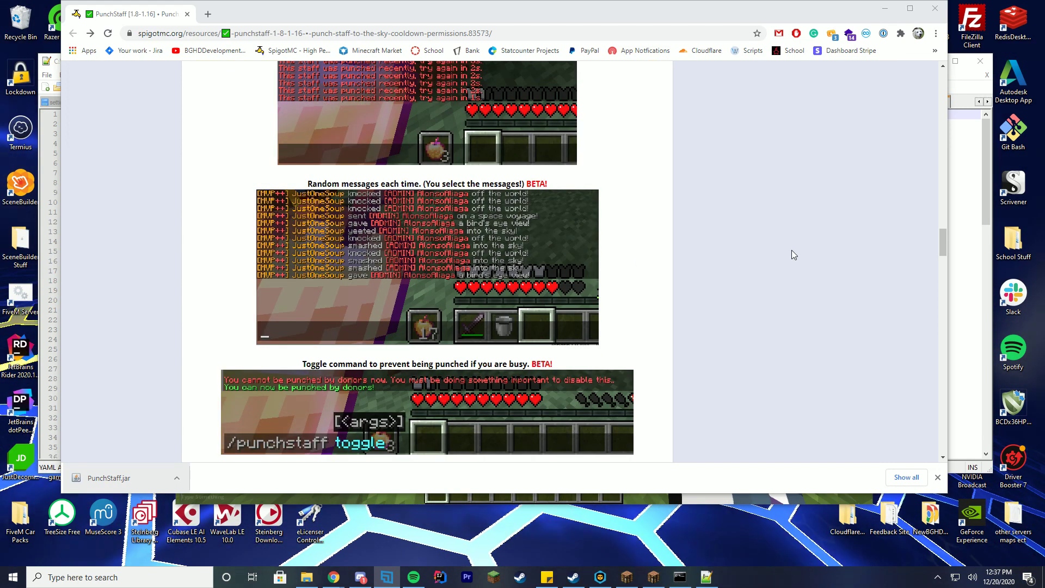
pyautogui.scroll(-6, 790, 253)
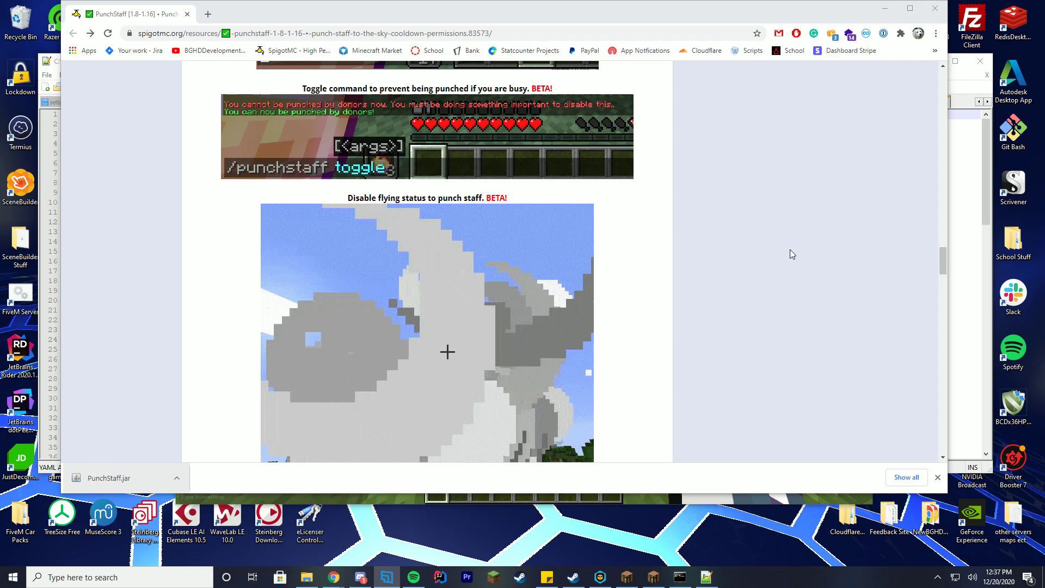
pyautogui.scroll(-3, 791, 254)
pyautogui.scroll(-7, 792, 254)
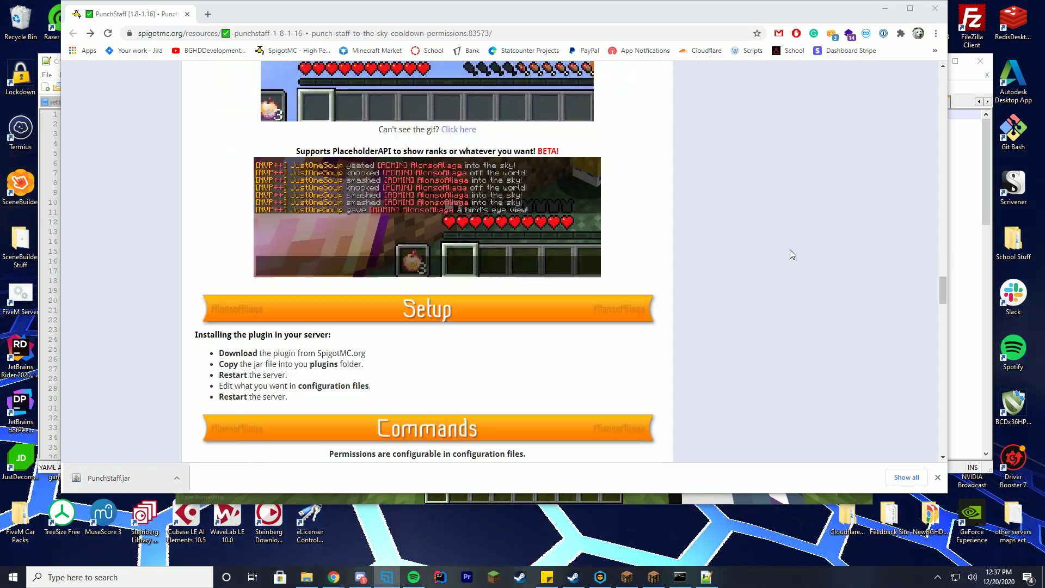
pyautogui.scroll(-4, 792, 254)
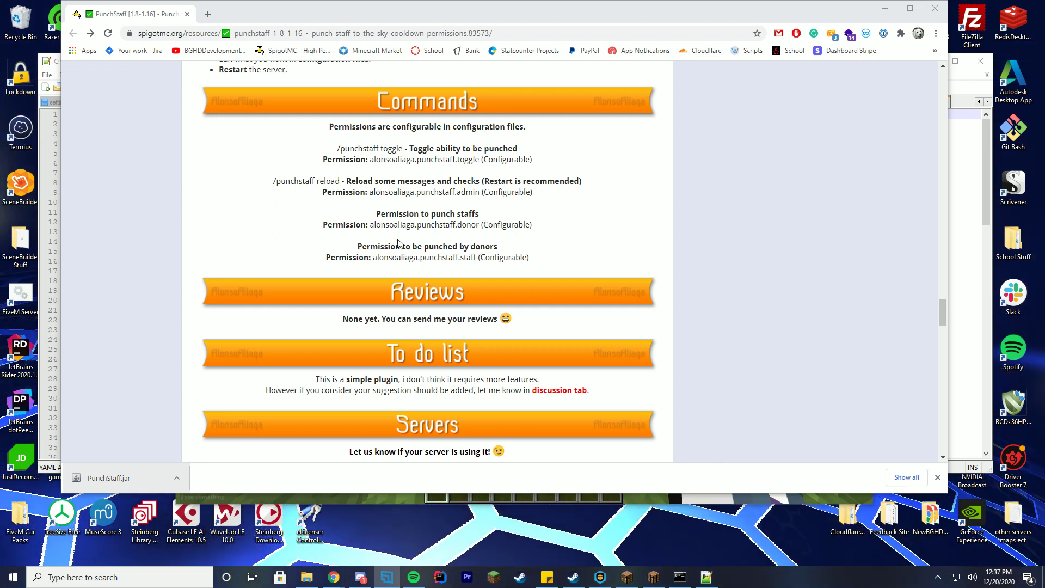
pyautogui.moveTo(389, 225); pyautogui.dragTo(424, 257)
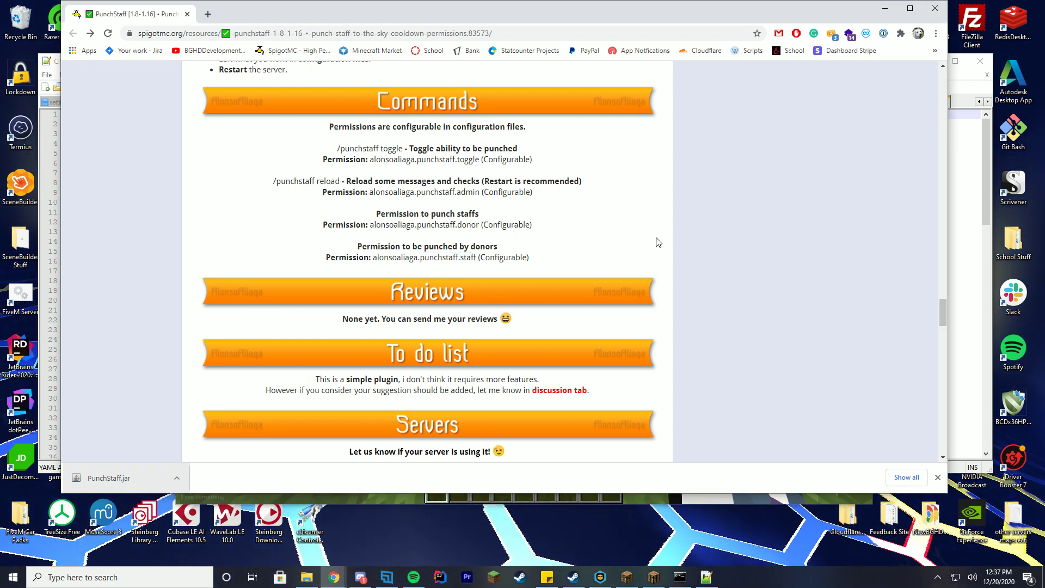
pyautogui.scroll(-3, 653, 210)
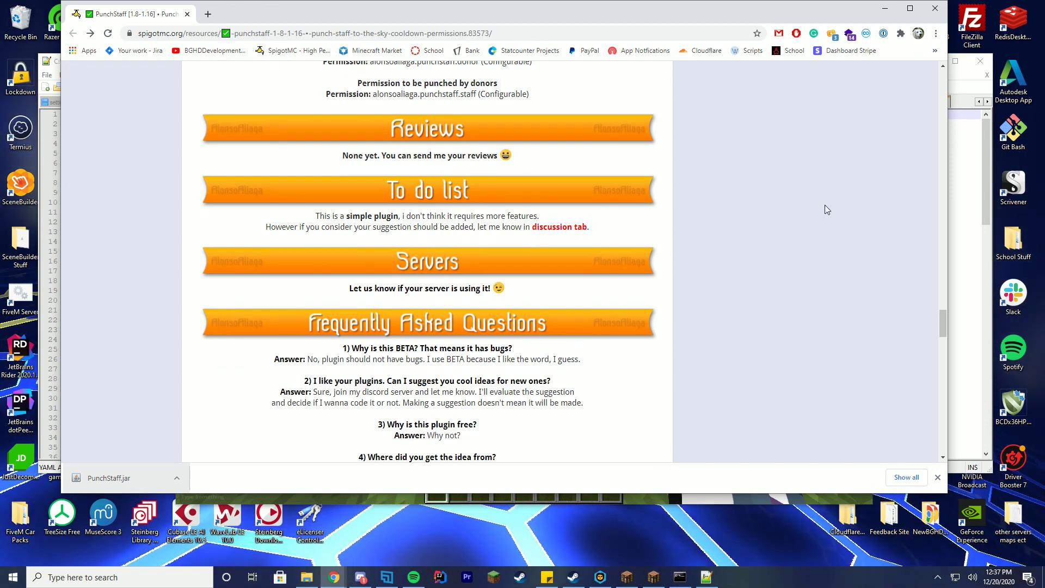
pyautogui.scroll(-3, 820, 206)
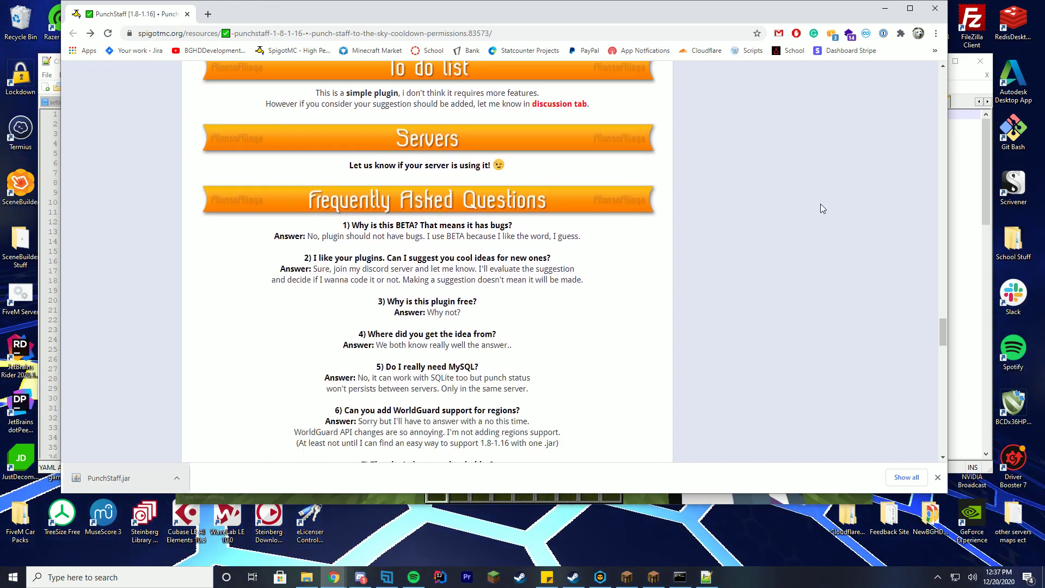
pyautogui.scroll(-1, 807, 200)
pyautogui.scroll(-1, 806, 197)
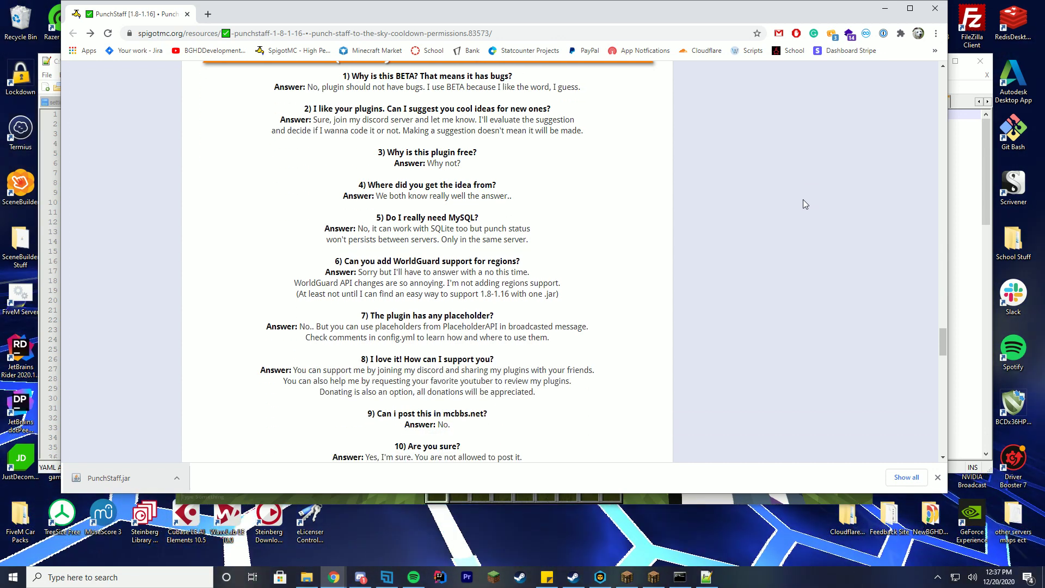
pyautogui.moveTo(405, 218); pyautogui.dragTo(467, 228)
pyautogui.click(548, 238)
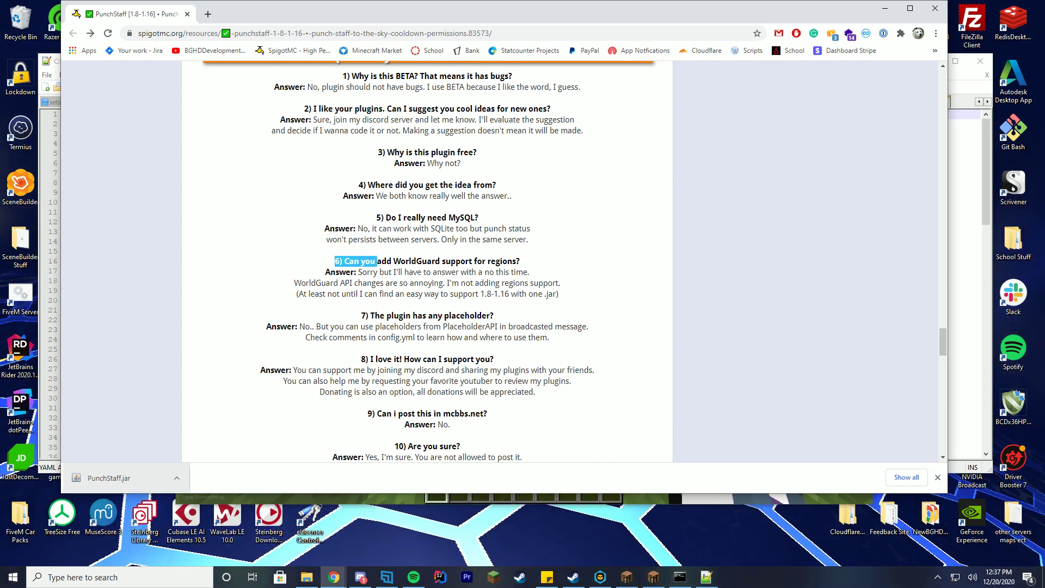
pyautogui.moveTo(376, 262); pyautogui.dragTo(522, 262)
pyautogui.click(614, 278)
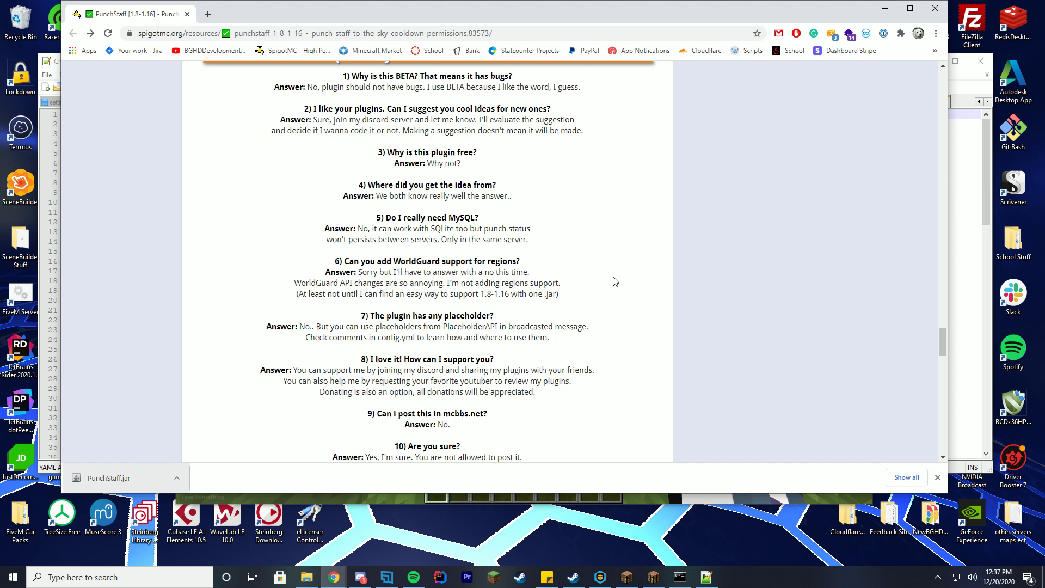
pyautogui.scroll(-2, 615, 281)
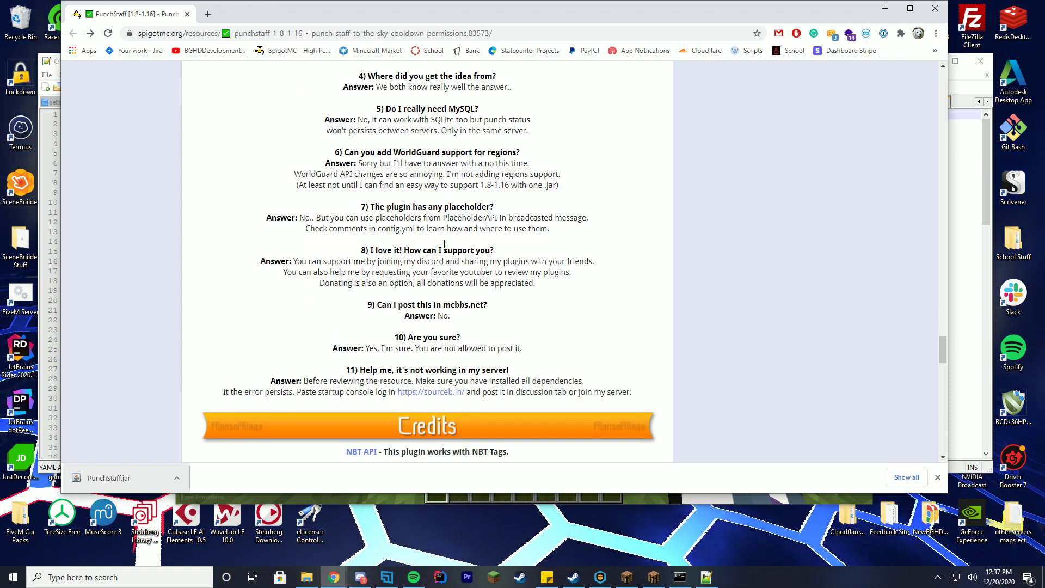
pyautogui.moveTo(400, 218); pyautogui.dragTo(569, 218)
pyautogui.click(676, 257)
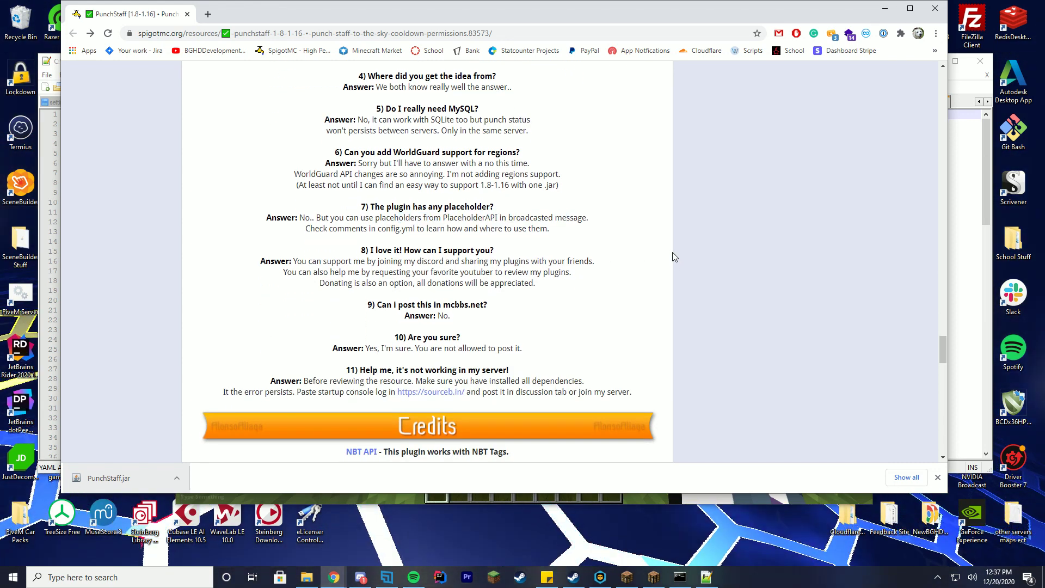
pyautogui.scroll(-3, 674, 256)
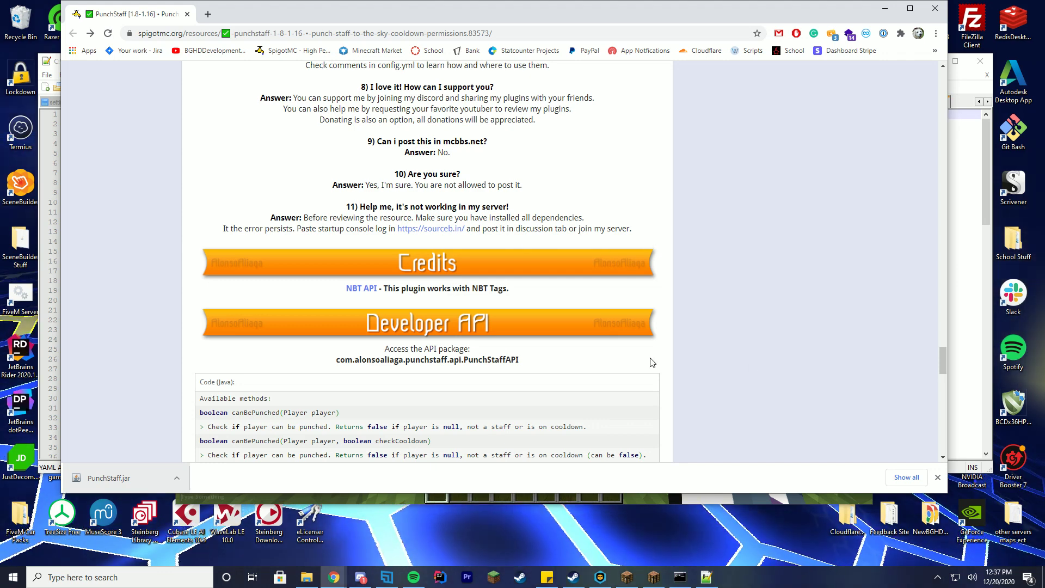
pyautogui.scroll(-3, 811, 329)
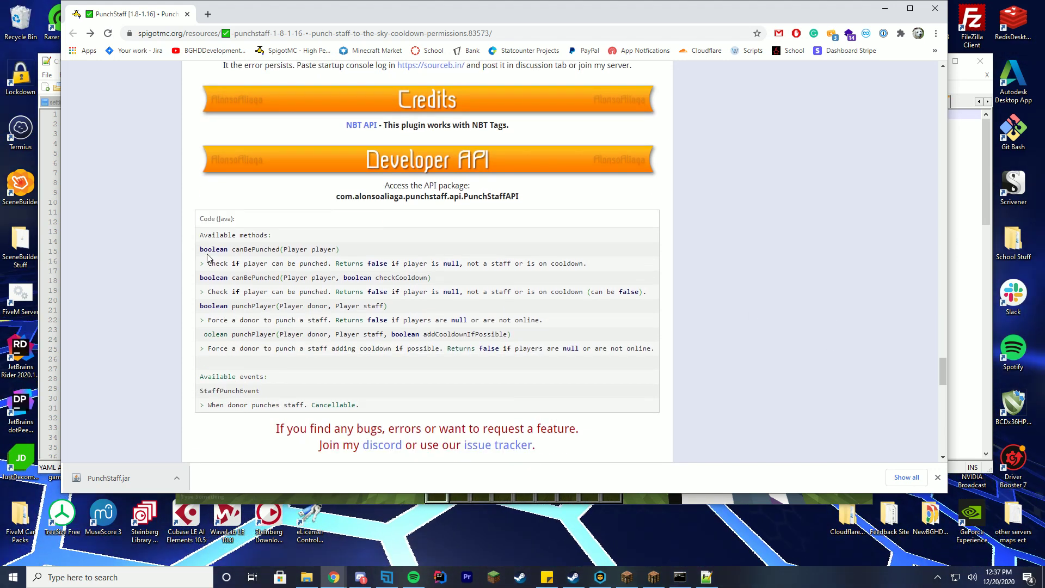
pyautogui.moveTo(233, 236); pyautogui.dragTo(544, 335)
pyautogui.click(643, 346)
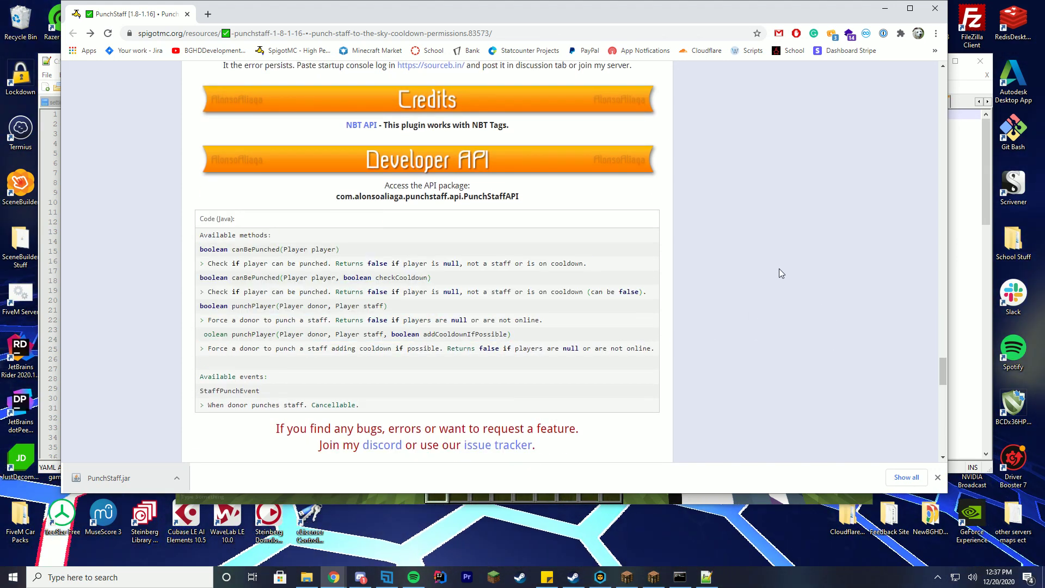
pyautogui.scroll(-4, 759, 271)
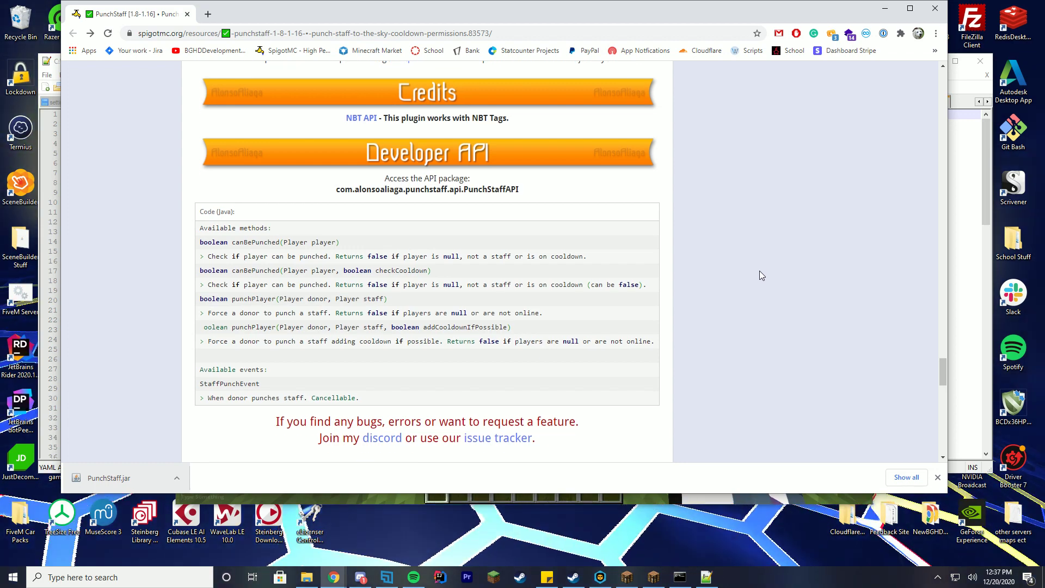
pyautogui.moveTo(220, 173); pyautogui.dragTo(306, 175)
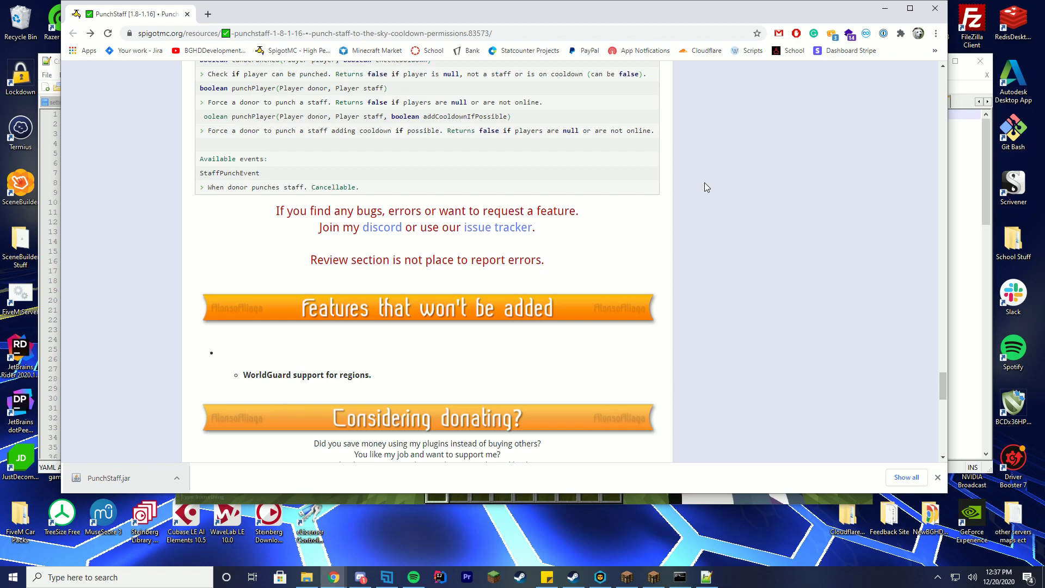
pyautogui.scroll(-4, 701, 219)
pyautogui.scroll(-5, 717, 267)
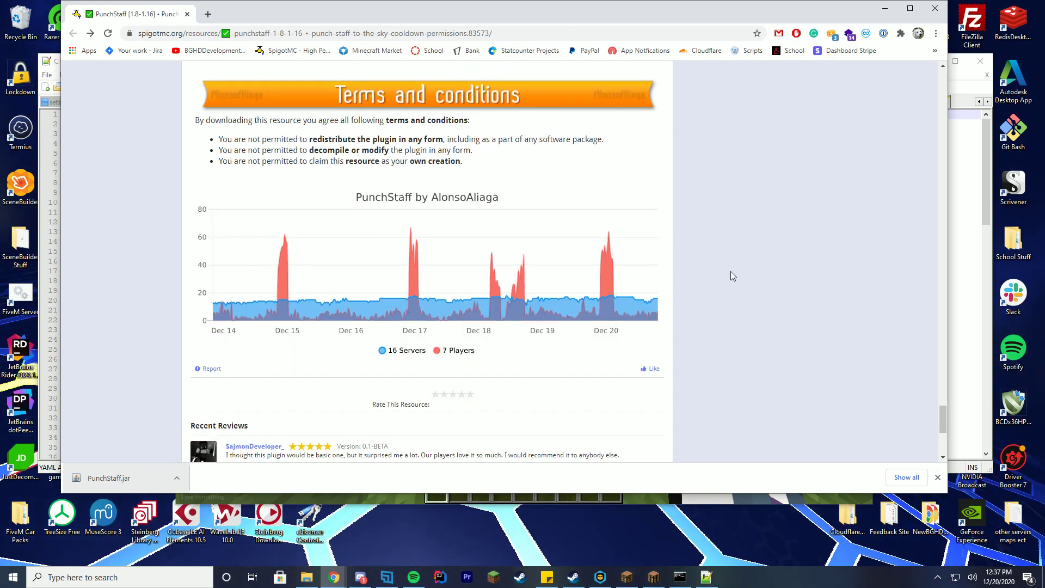
pyautogui.scroll(15, 730, 271)
pyautogui.scroll(15, 824, 362)
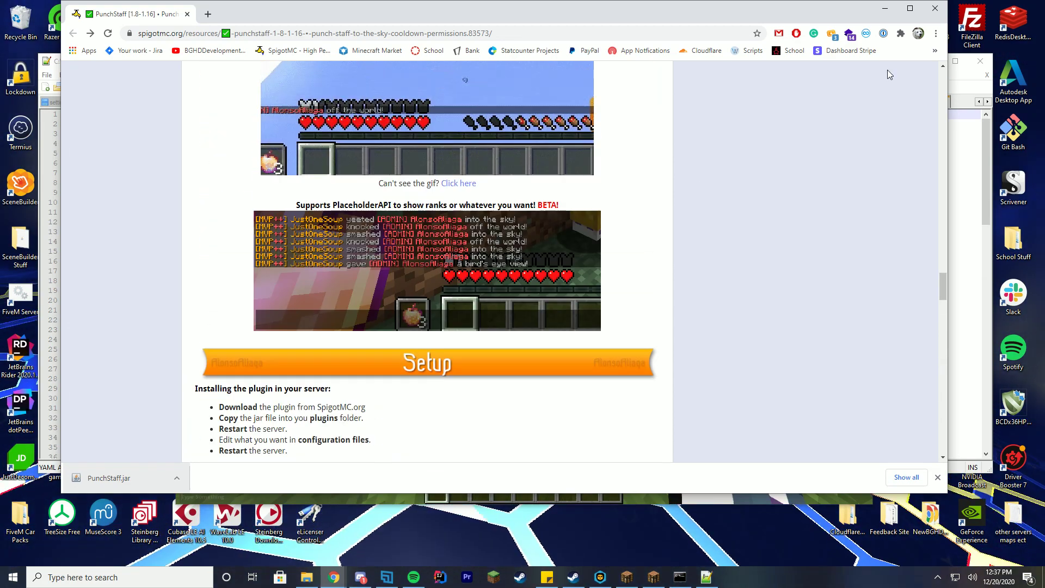
pyautogui.click(880, 15)
pyautogui.moveTo(800, 70); pyautogui.dragTo(810, 76)
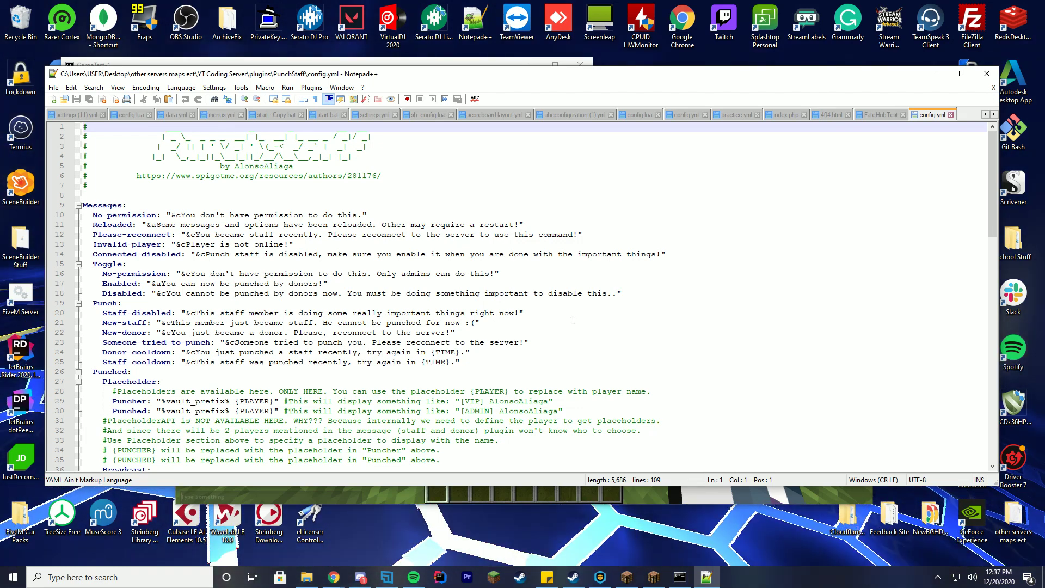
pyautogui.scroll(-3, 318, 274)
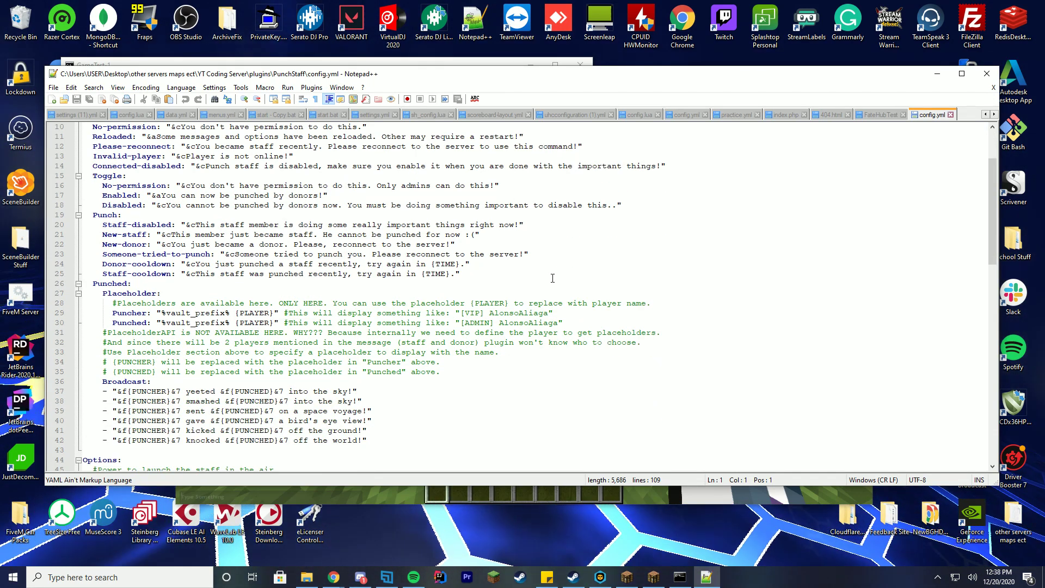
pyautogui.click(133, 283)
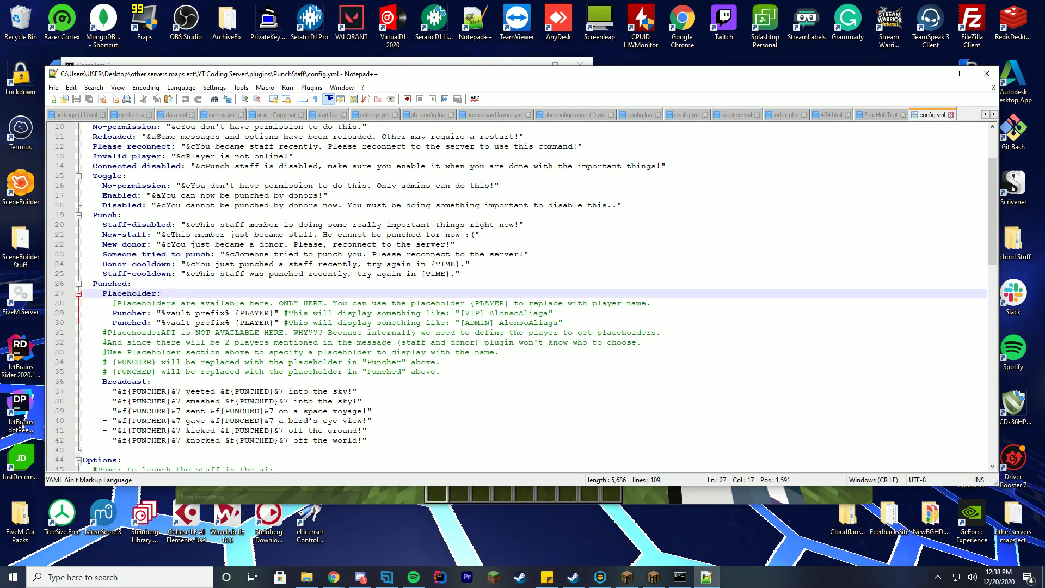
pyautogui.click(152, 291)
pyautogui.click(610, 312)
pyautogui.click(612, 312)
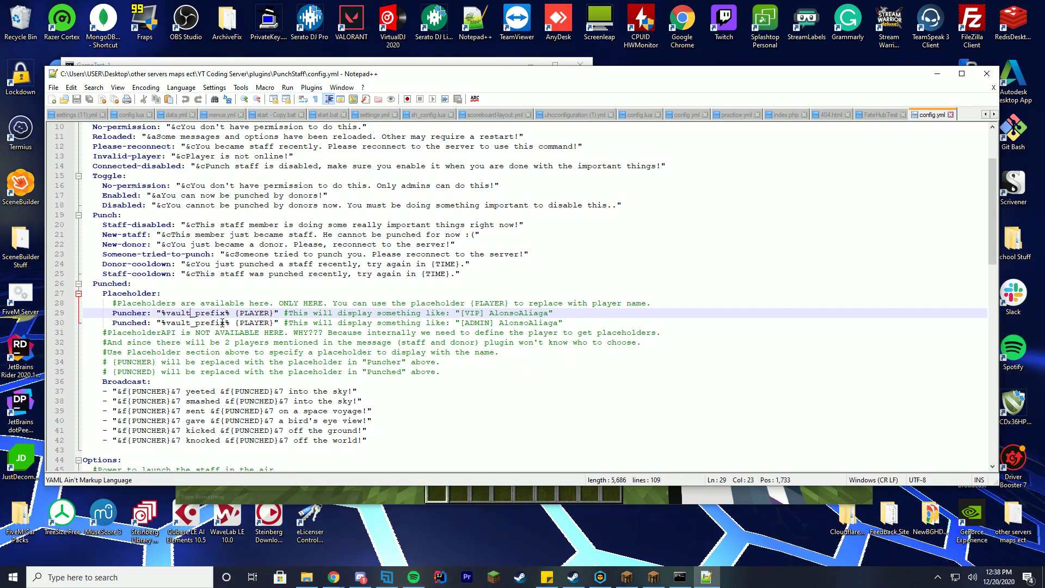
pyautogui.scroll(-3, 311, 354)
pyautogui.moveTo(162, 306); pyautogui.dragTo(304, 323)
pyautogui.moveTo(157, 342); pyautogui.dragTo(195, 343)
pyautogui.click(375, 333)
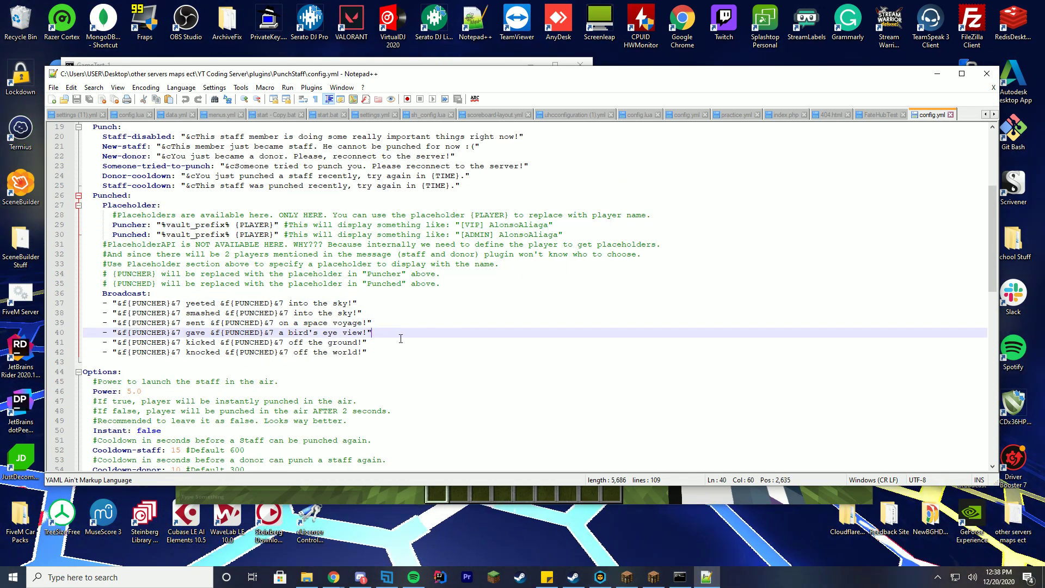
pyautogui.press('Up')
pyautogui.press('Up')
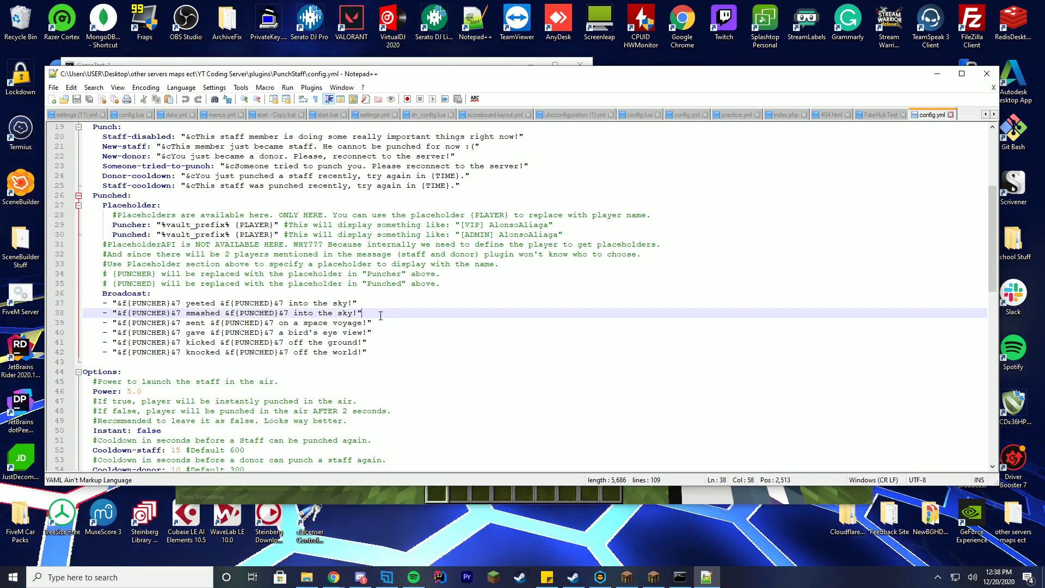
pyautogui.press('Down')
pyautogui.press('Down')
pyautogui.press('Down')
pyautogui.press('Down')
pyautogui.press('Up')
pyautogui.press('Up')
pyautogui.press('Up')
pyautogui.press('Up')
pyautogui.press('Up')
# Go over the Options: launch Power 5.0, Instant false, and staff and donor cooldowns.
pyautogui.scroll(-8, 558, 331)
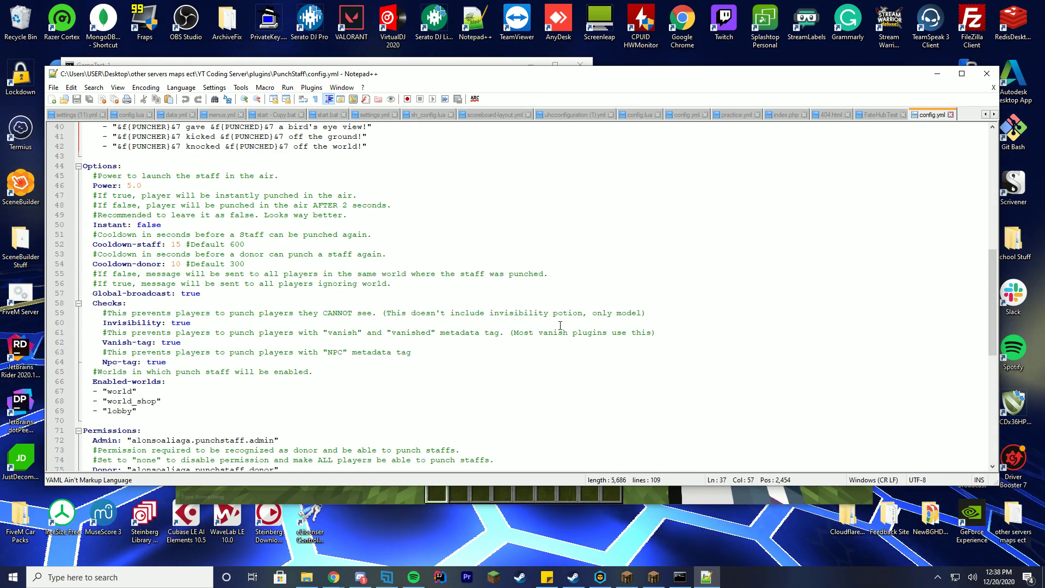
pyautogui.click(168, 158)
pyautogui.click(199, 195)
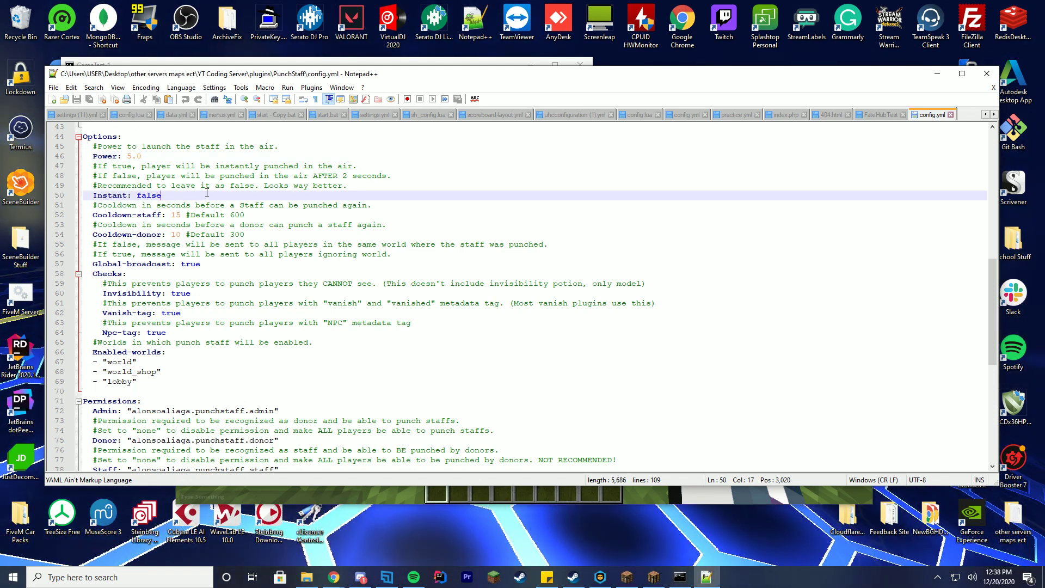
pyautogui.doubleClick(154, 195)
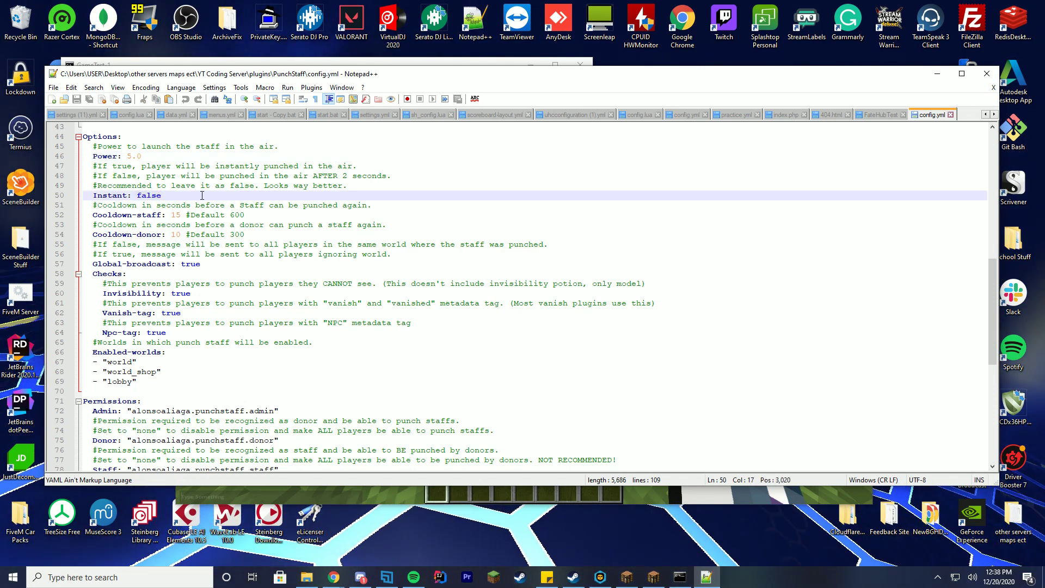
pyautogui.click(260, 216)
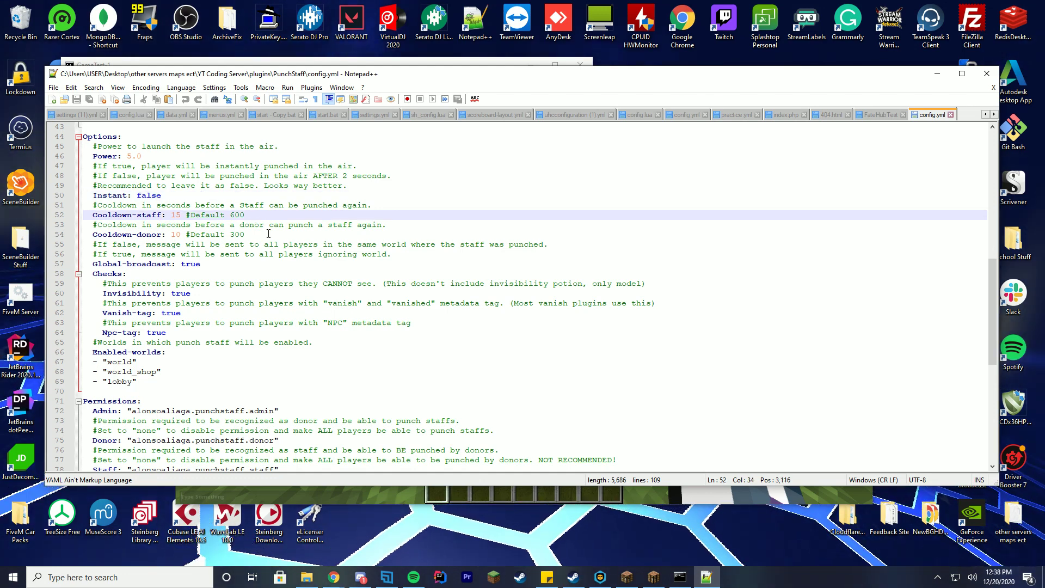
pyautogui.click(268, 234)
# Go over the Checks section: invisibility, vanish metadata and Npc-tag checks.
pyautogui.click(236, 272)
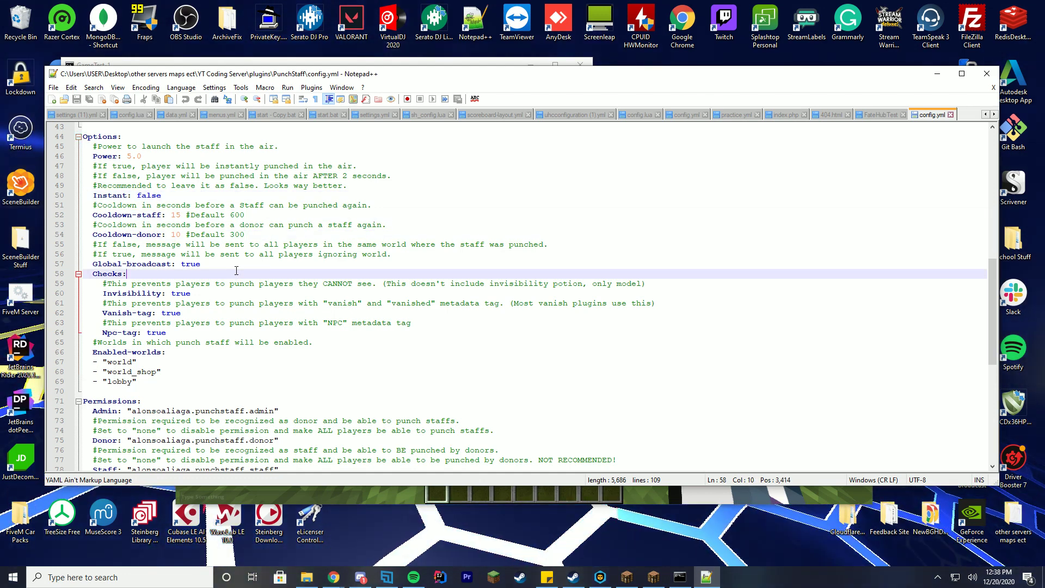
pyautogui.click(185, 284)
pyautogui.click(225, 303)
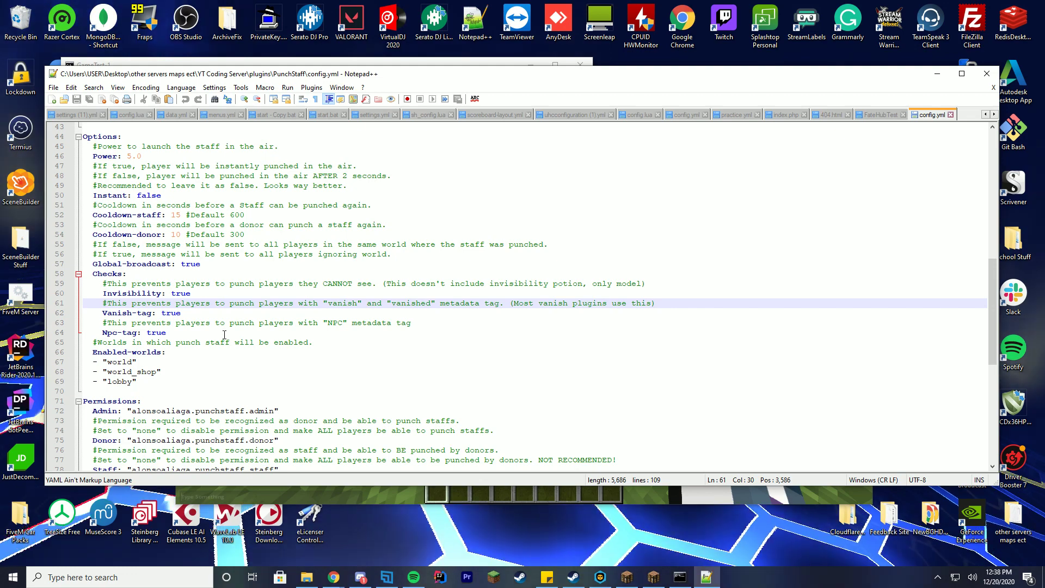
pyautogui.click(224, 334)
pyautogui.scroll(-7, 224, 334)
pyautogui.scroll(3, 287, 219)
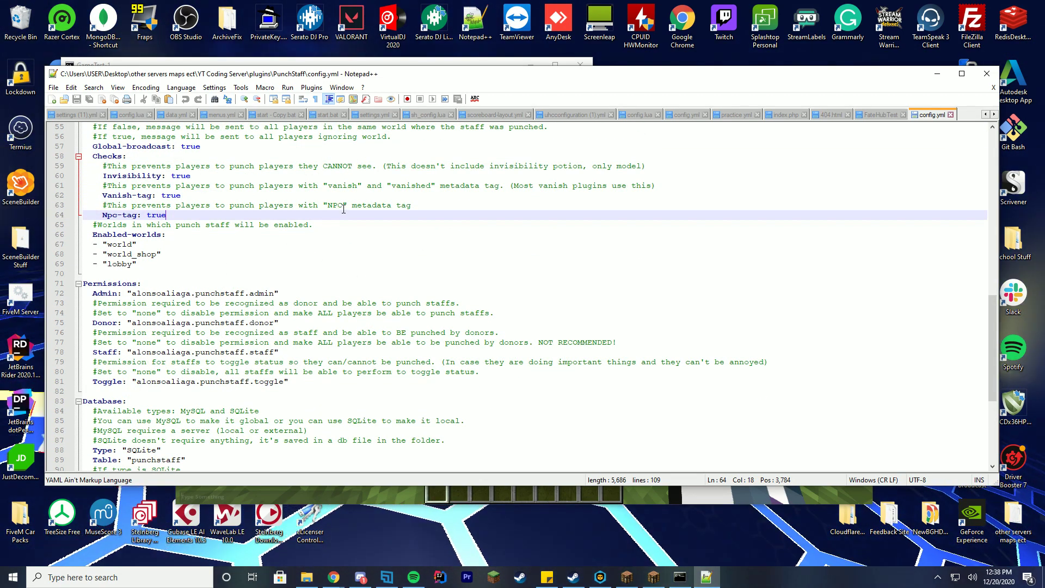
# Scroll down to show the database Type SQLite and the Check-updates setting.
pyautogui.scroll(-4, 287, 200)
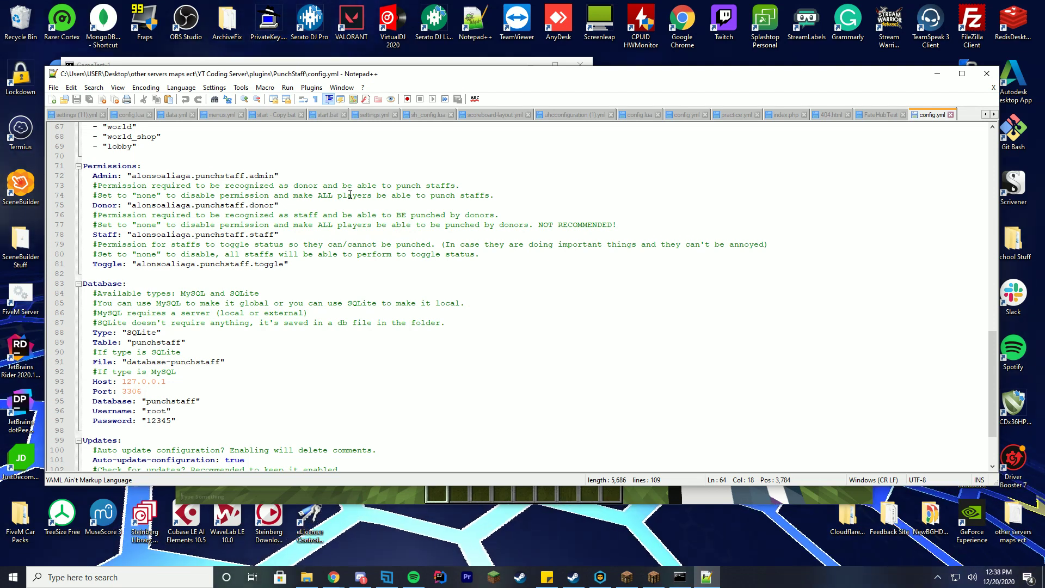
pyautogui.scroll(-3, 349, 194)
pyautogui.click(198, 258)
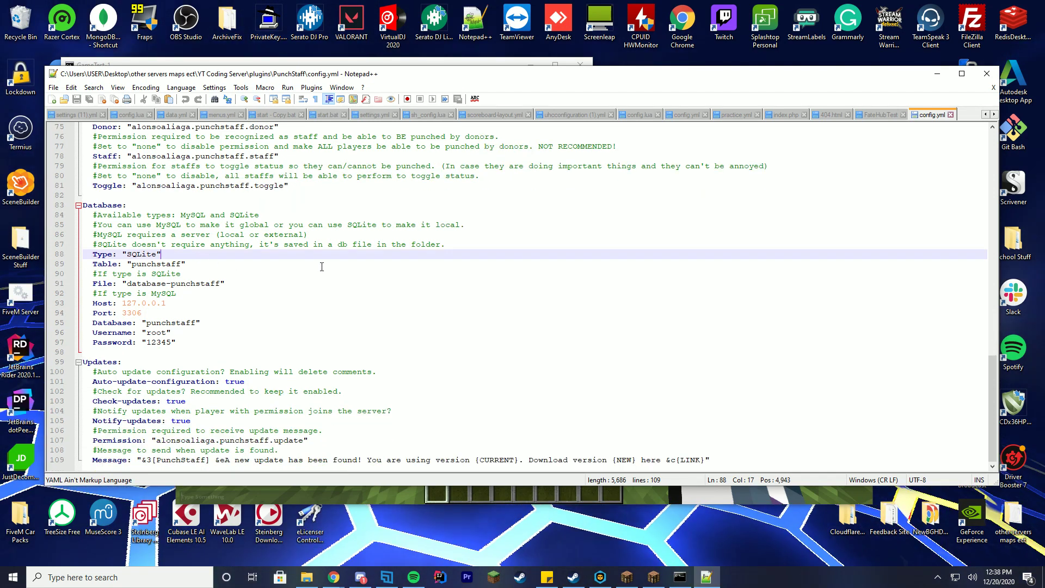
pyautogui.click(524, 401)
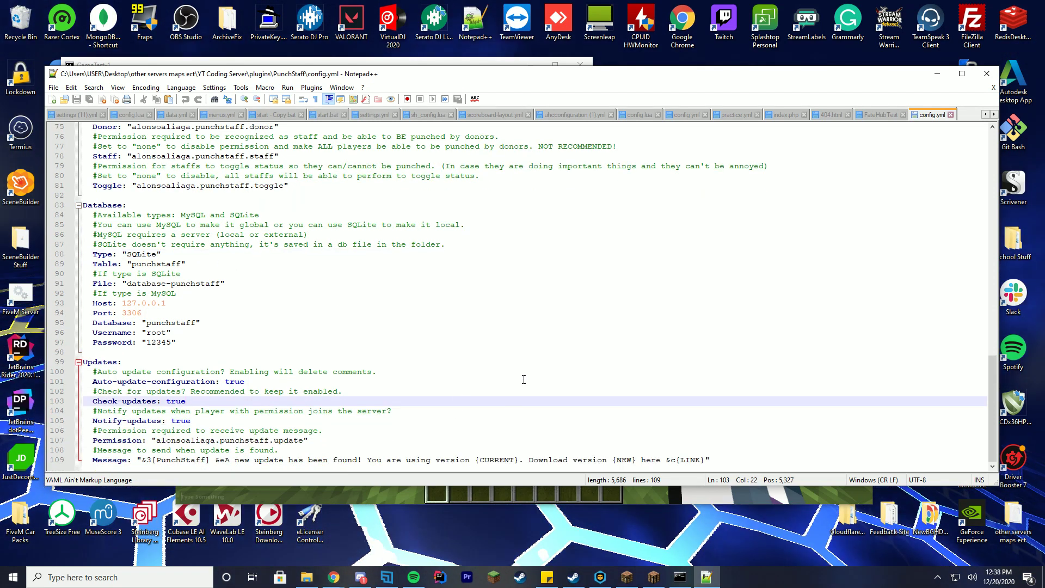
# Minimize config.yml, check the server console, then bring the Minecraft client forward.
pyautogui.click(936, 75)
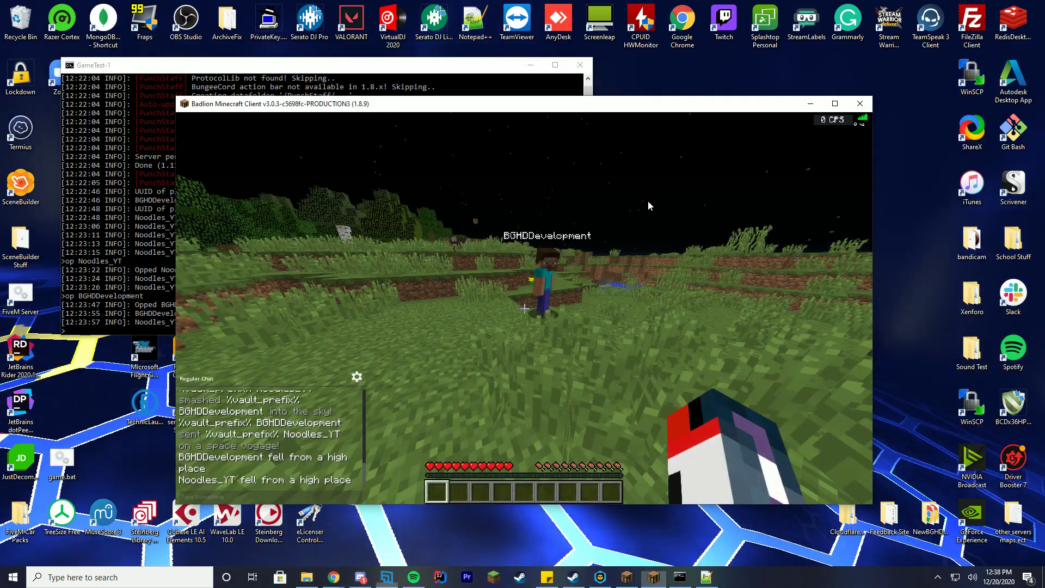
pyautogui.click(407, 83)
pyautogui.scroll(5, 407, 111)
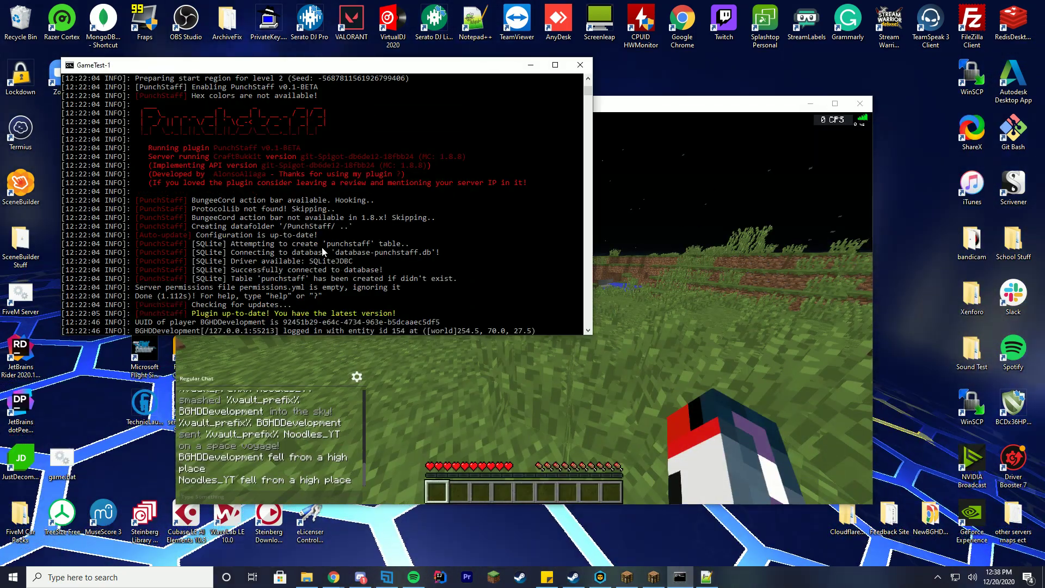
pyautogui.click(834, 104)
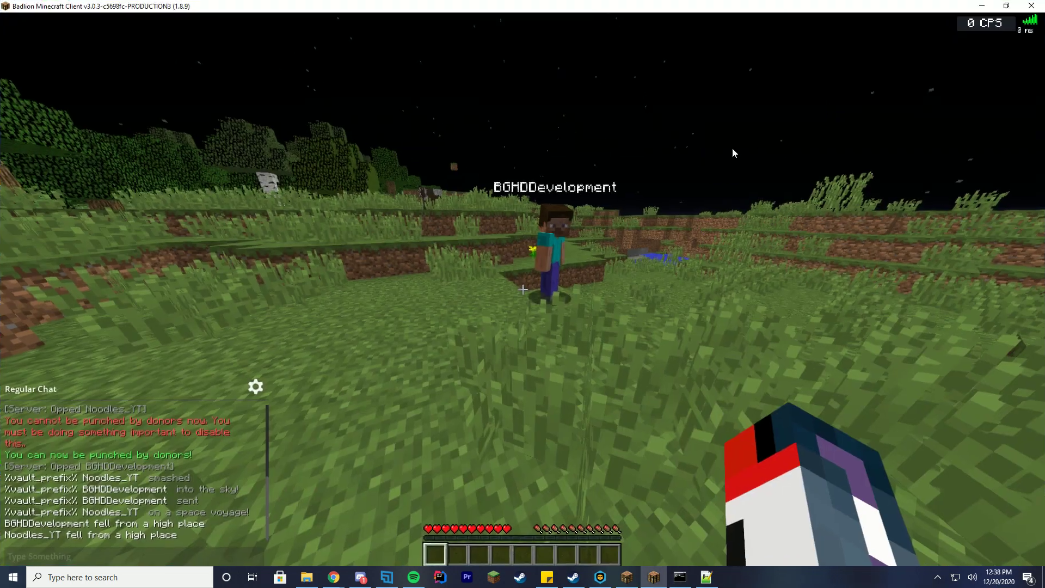
# Walk up to the other player and punch them into the sky.
pyautogui.press('Escape')
pyautogui.press('w')
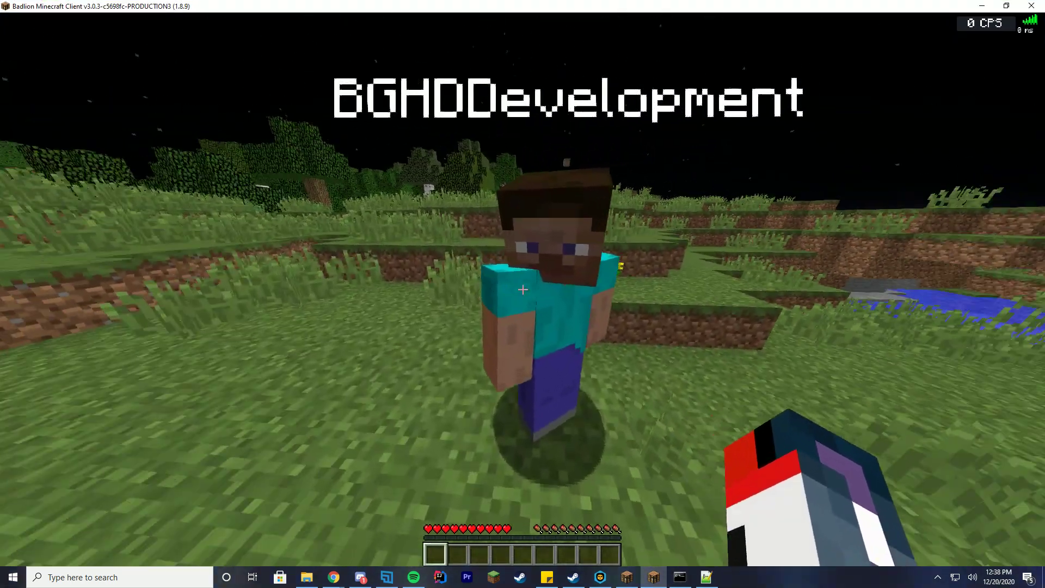
pyautogui.click(522, 289)
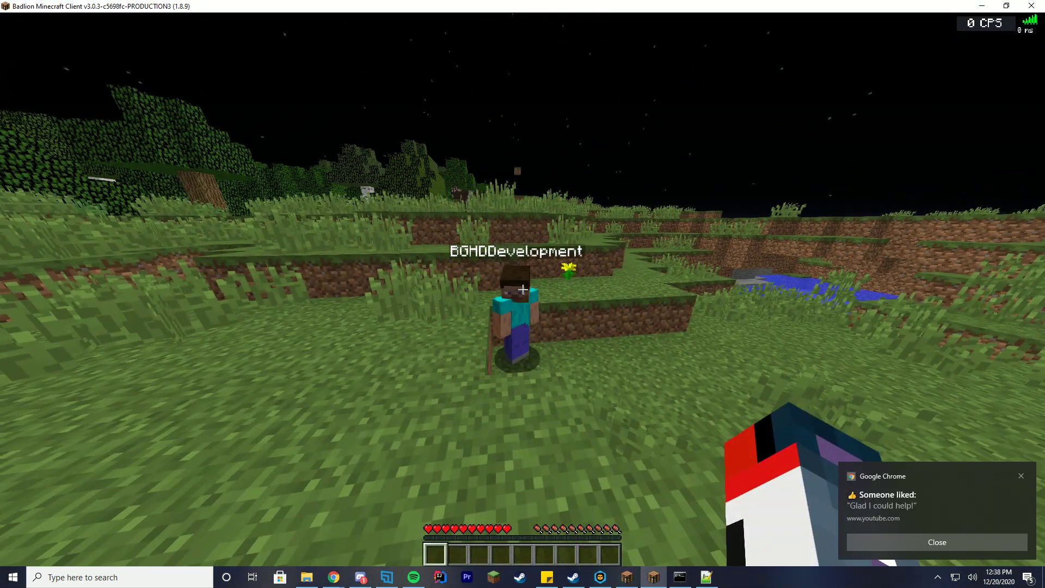
pyautogui.press('s')
# Read the space-voyage broadcast and fall message in chat, then walk toward the river.
pyautogui.press('t')
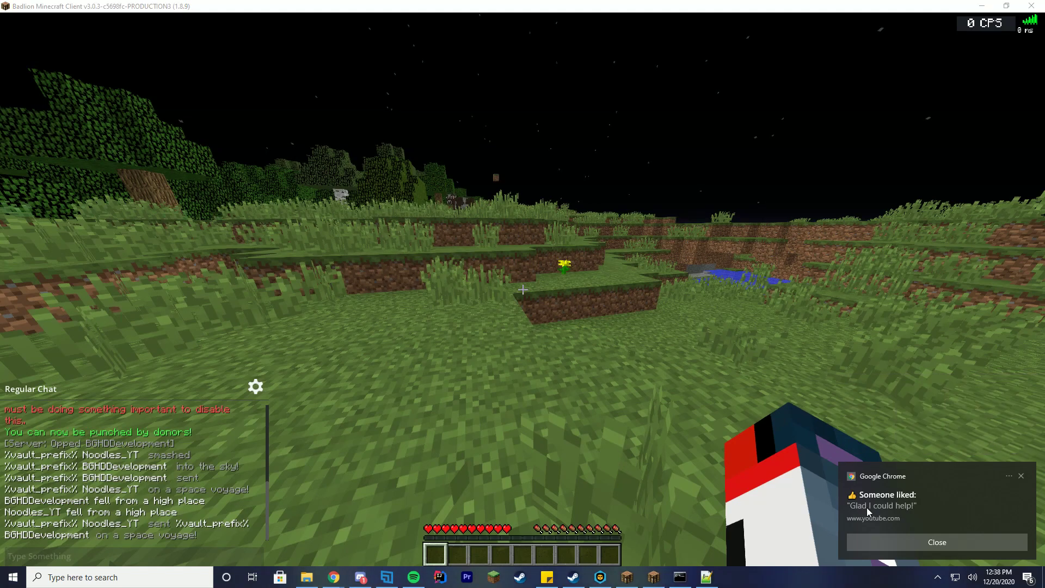
pyautogui.press('Escape')
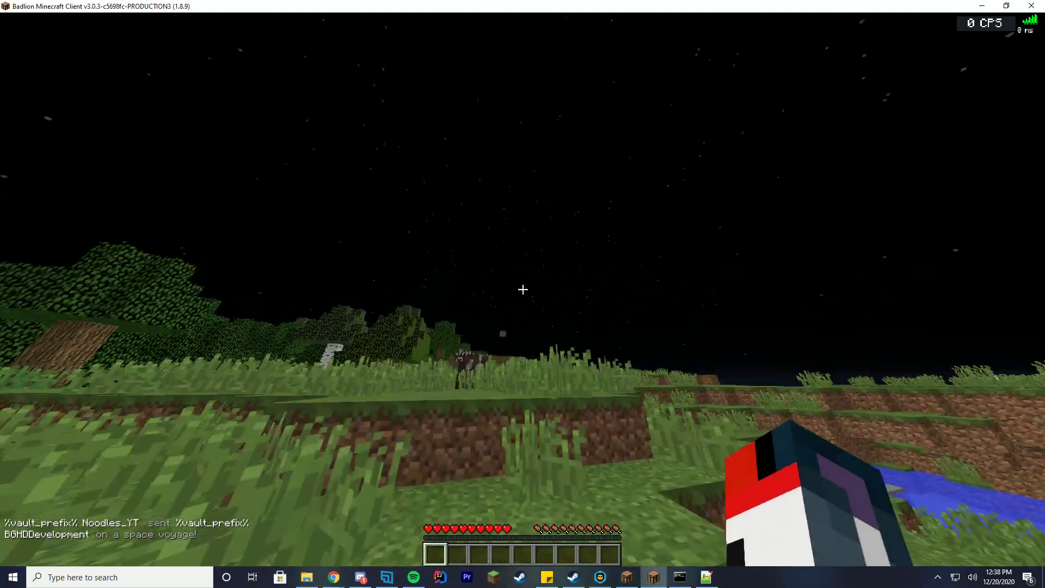
pyautogui.press('t')
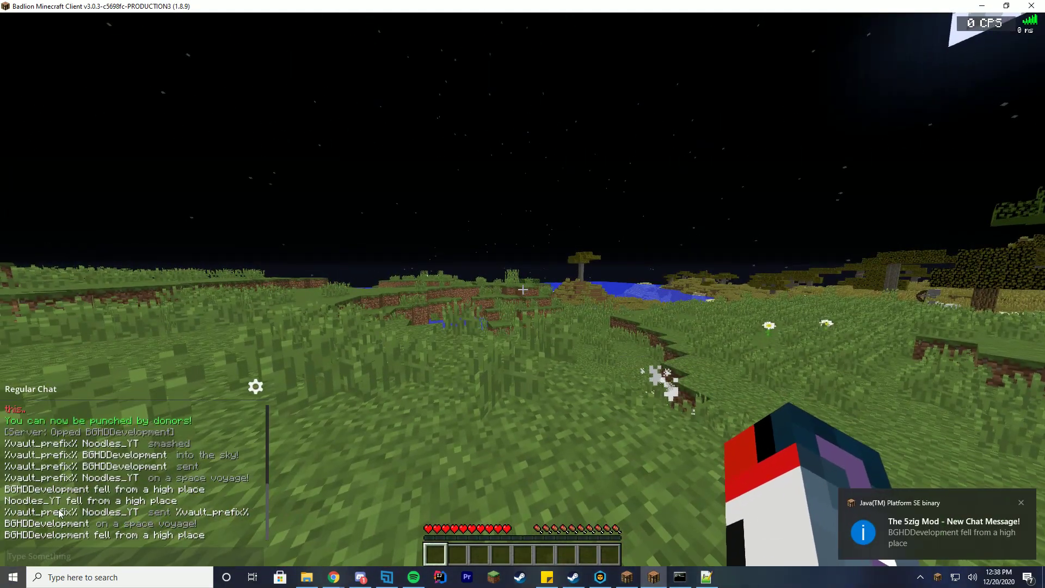
pyautogui.press('Escape')
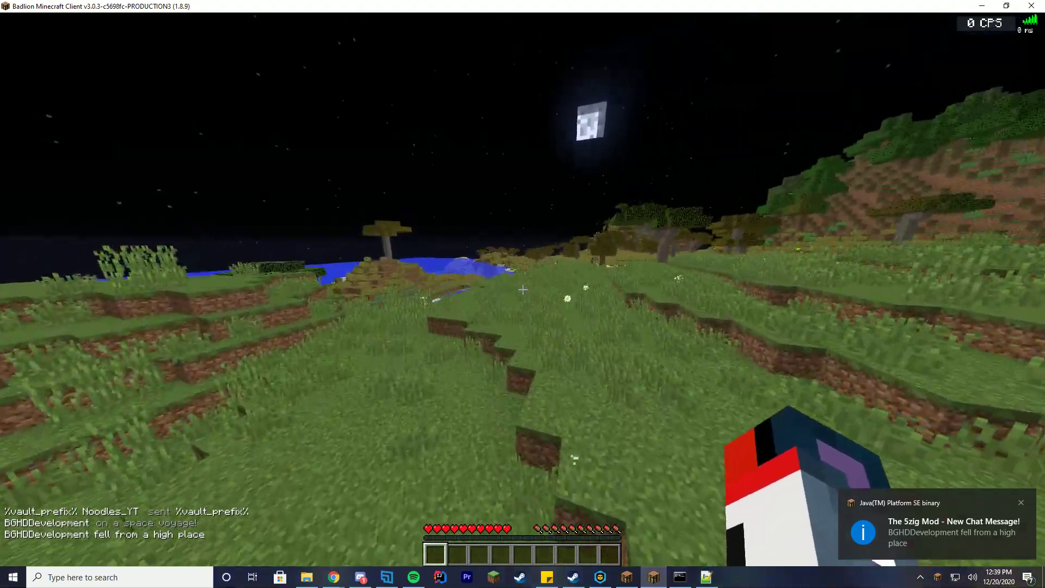
pyautogui.press('w')
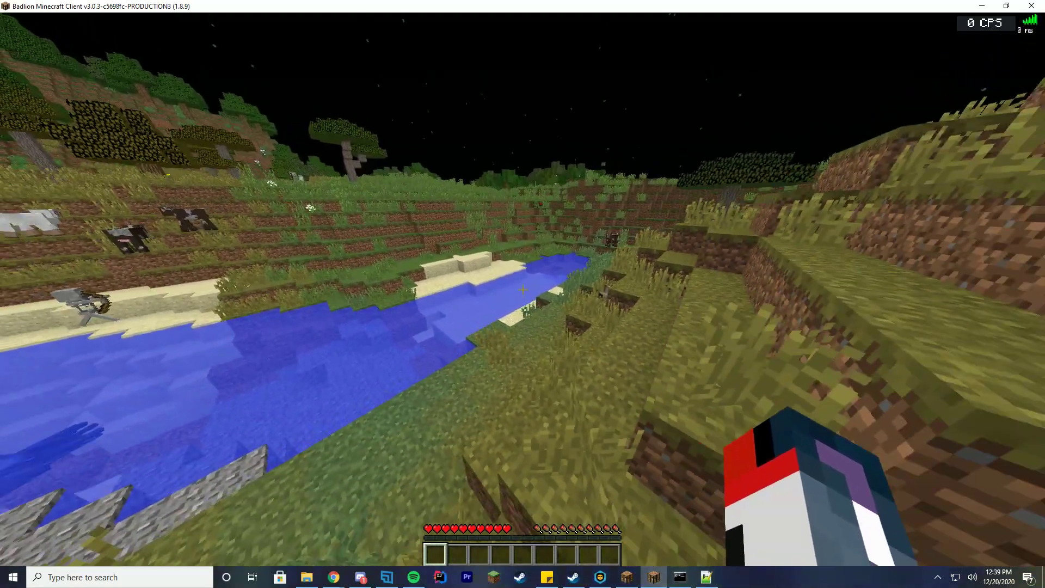
# Switch to the second Minecraft window and respawn the dead player.
pyautogui.press('t')
pyautogui.click(627, 576)
pyautogui.click(557, 266)
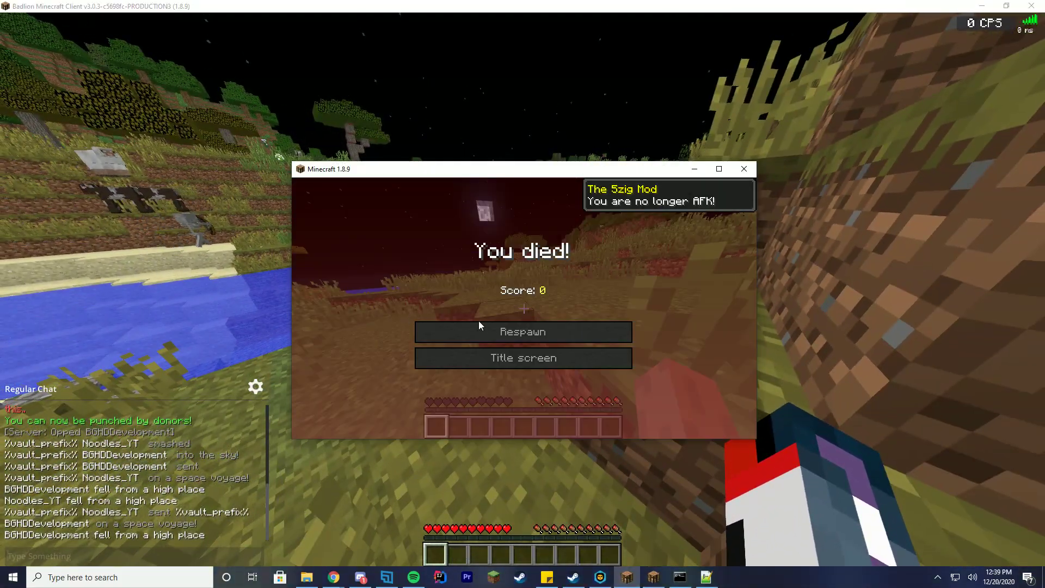
pyautogui.click(492, 332)
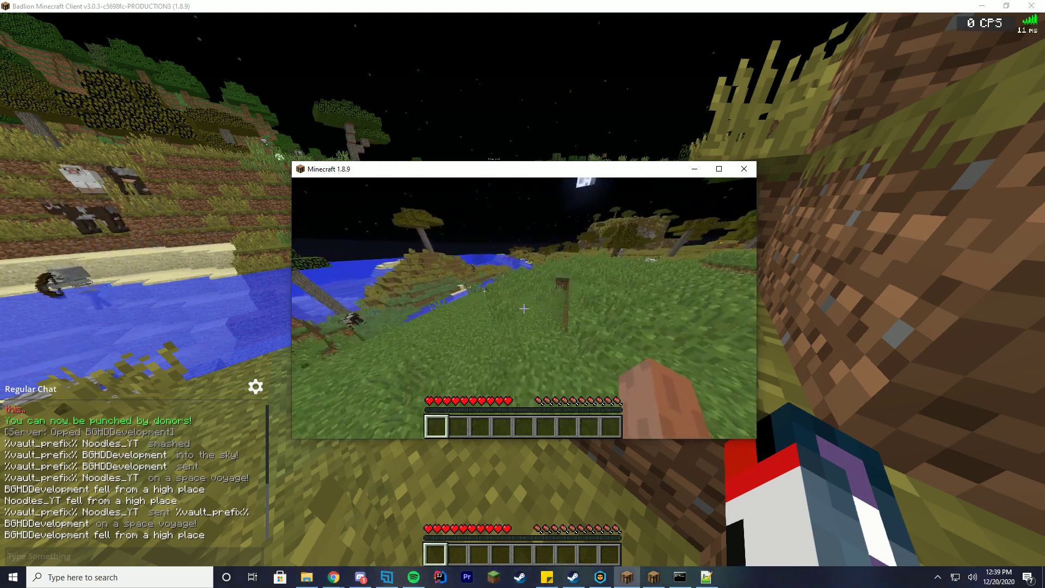
# Walk down the slope and across the river, then punch the other player.
pyautogui.press('w')
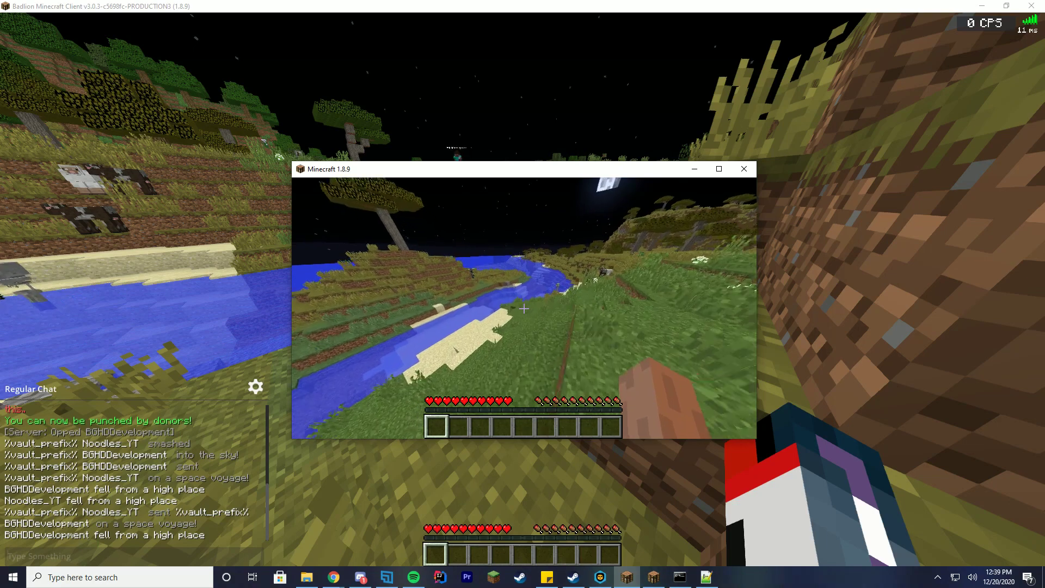
pyautogui.press('w')
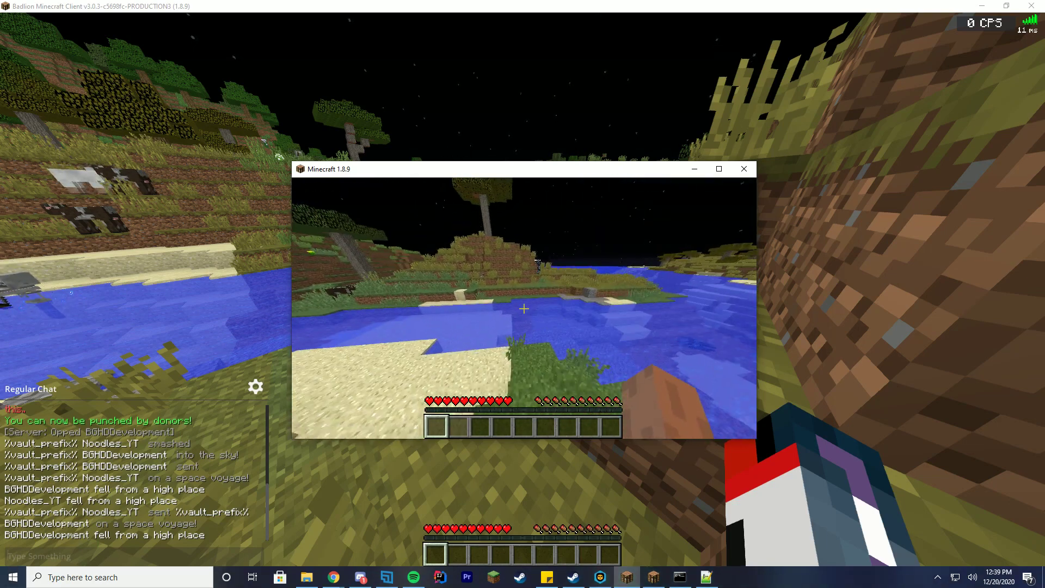
pyautogui.press('w')
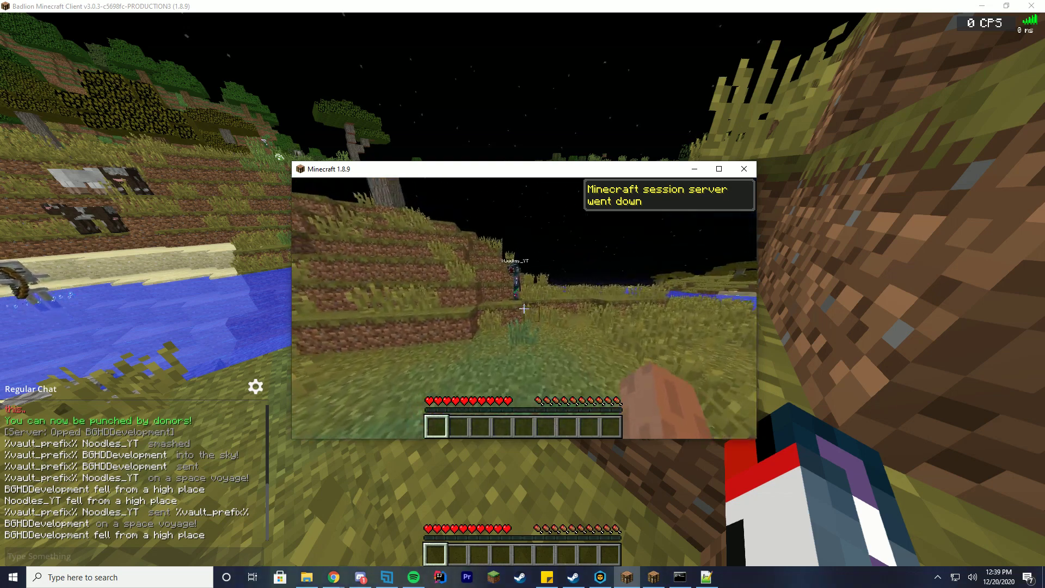
pyautogui.press('w')
pyautogui.click(524, 308)
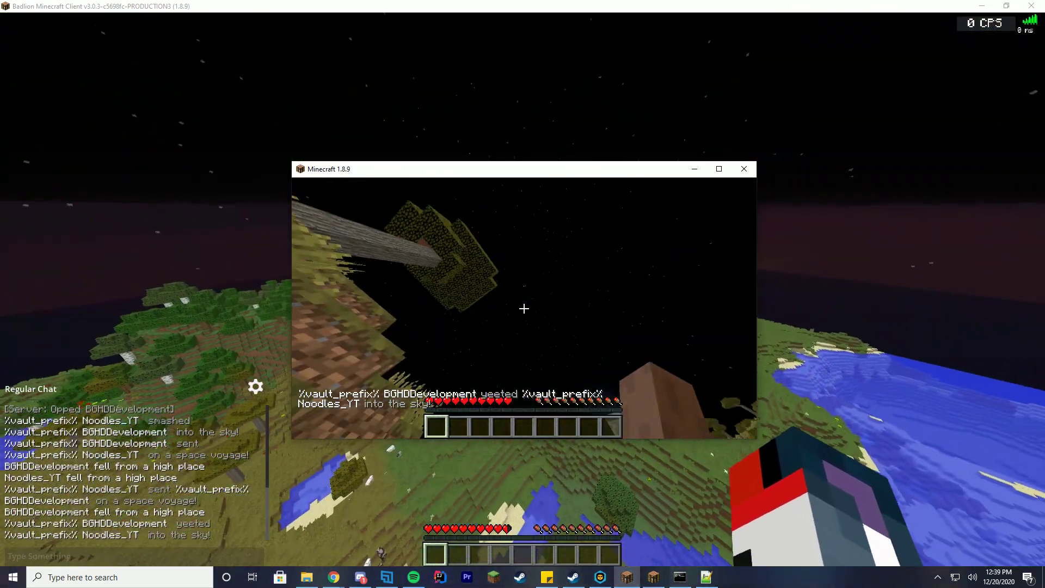
# Read the 'yeeted into the sky' chat message, then scroll config.yml back to Options.
pyautogui.press('t')
pyautogui.press('Escape')
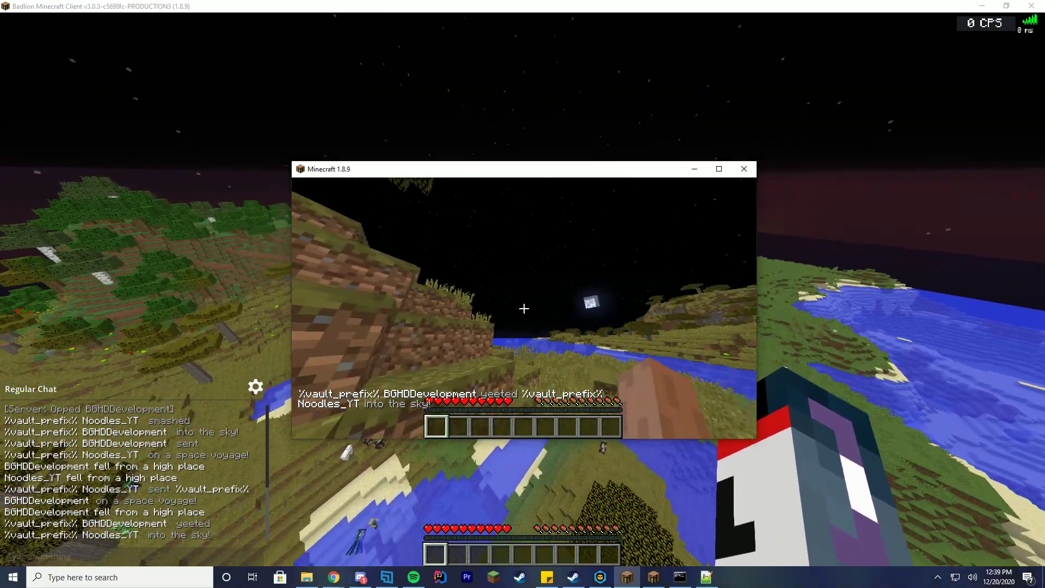
pyautogui.press('t')
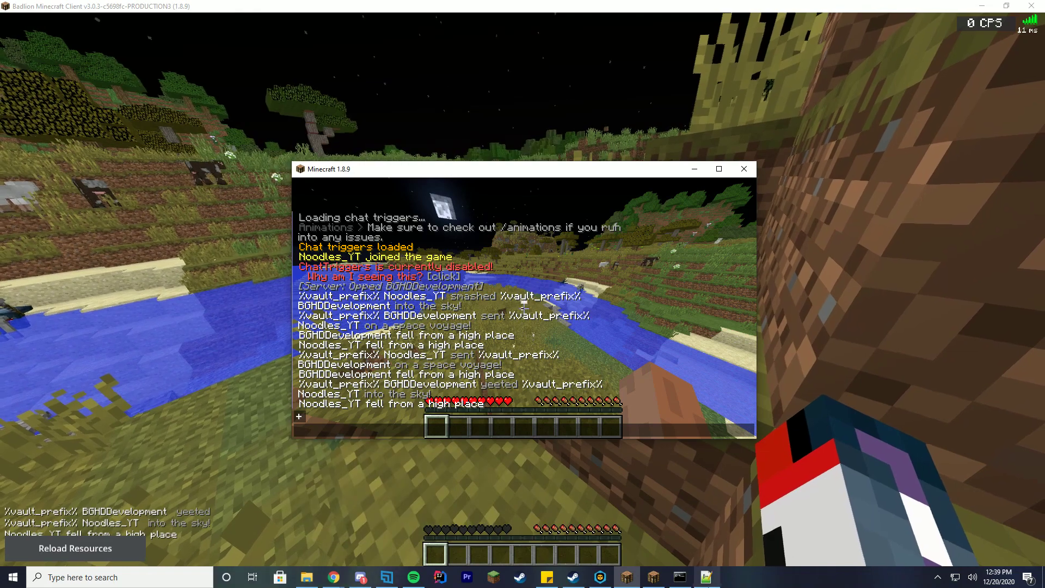
pyautogui.hotkey('alt', 'Tab')
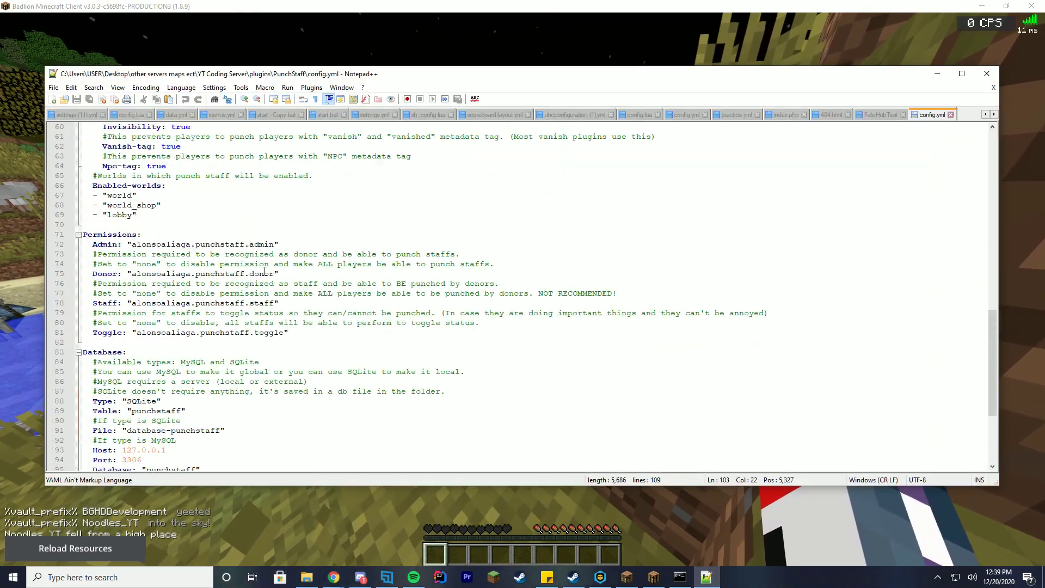
pyautogui.scroll(4, 259, 149)
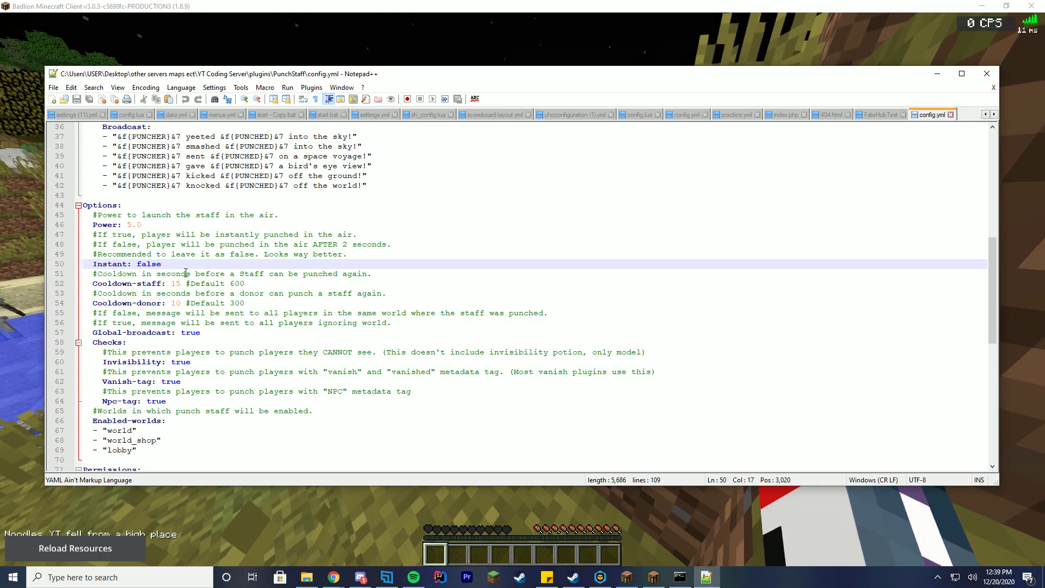
# Minimize the config editor, resume the game from the pause menu and respawn.
pyautogui.click(950, 76)
pyautogui.click(811, 92)
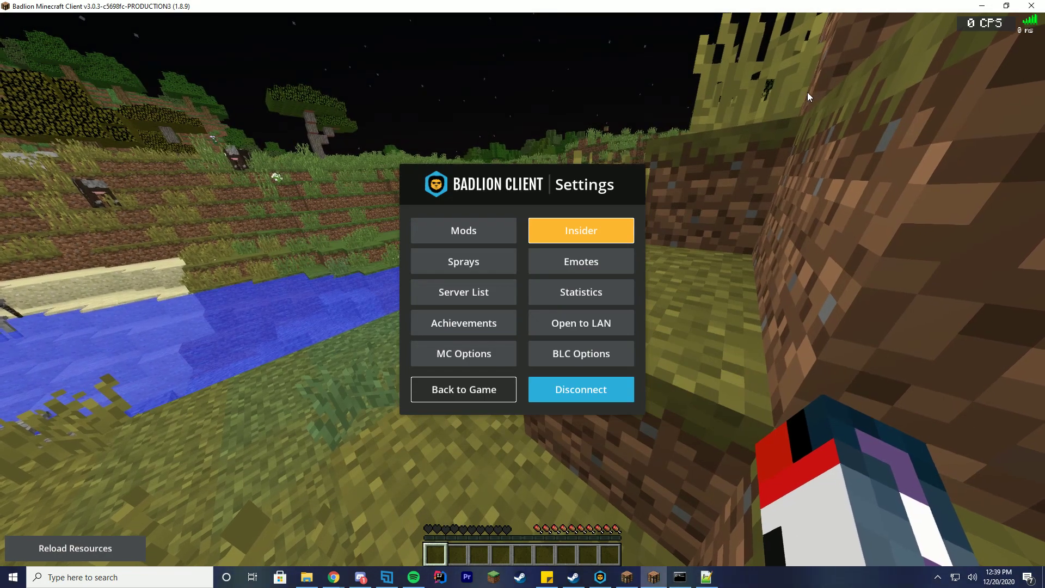
pyautogui.click(499, 400)
pyautogui.click(553, 239)
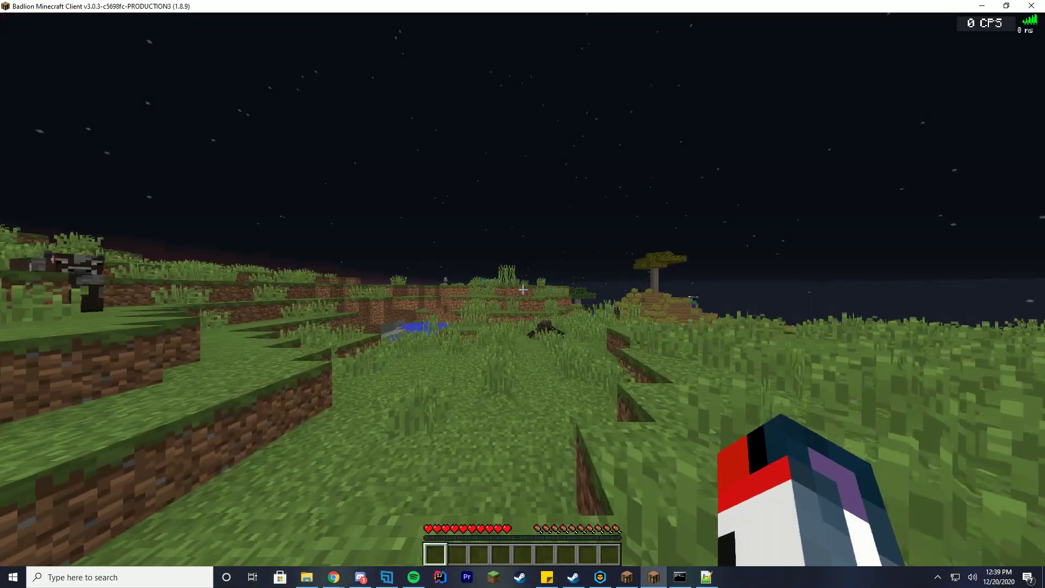
# Walk across the field while cycling F5 camera views to show the player's skin.
pyautogui.press('w')
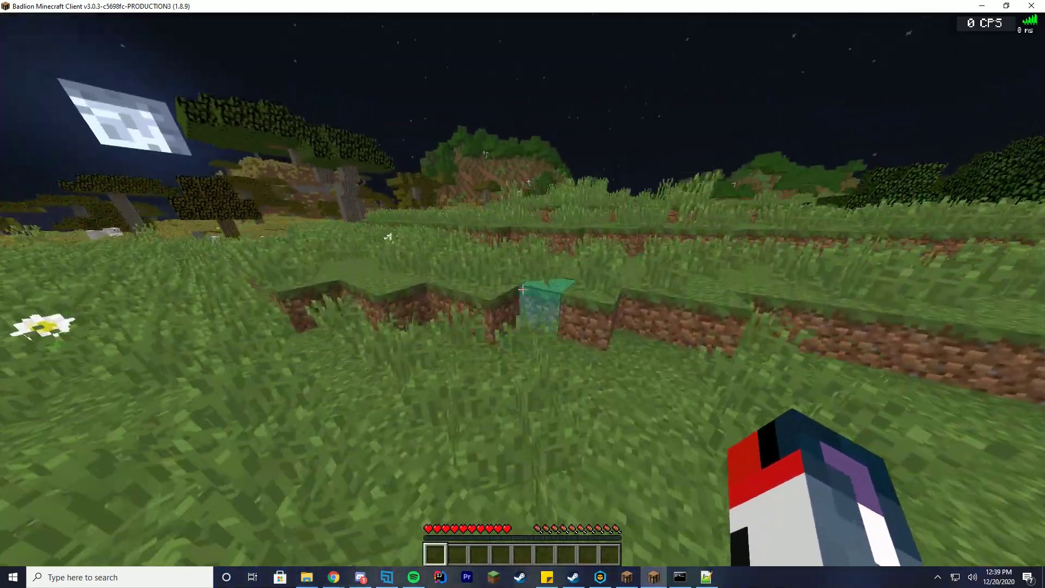
pyautogui.press('F5')
pyautogui.press('F5')
pyautogui.press('F5')
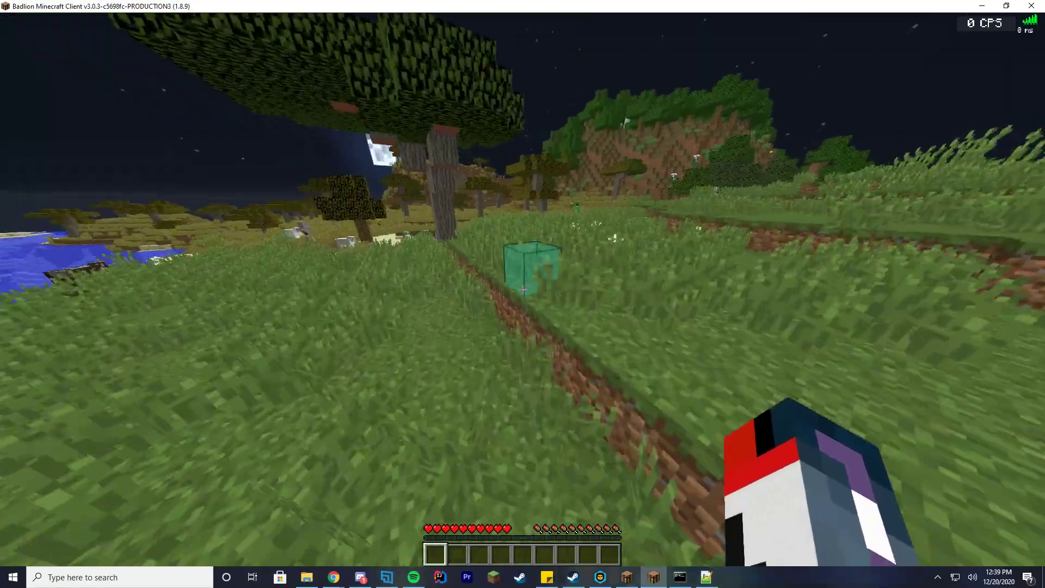
pyautogui.press('w')
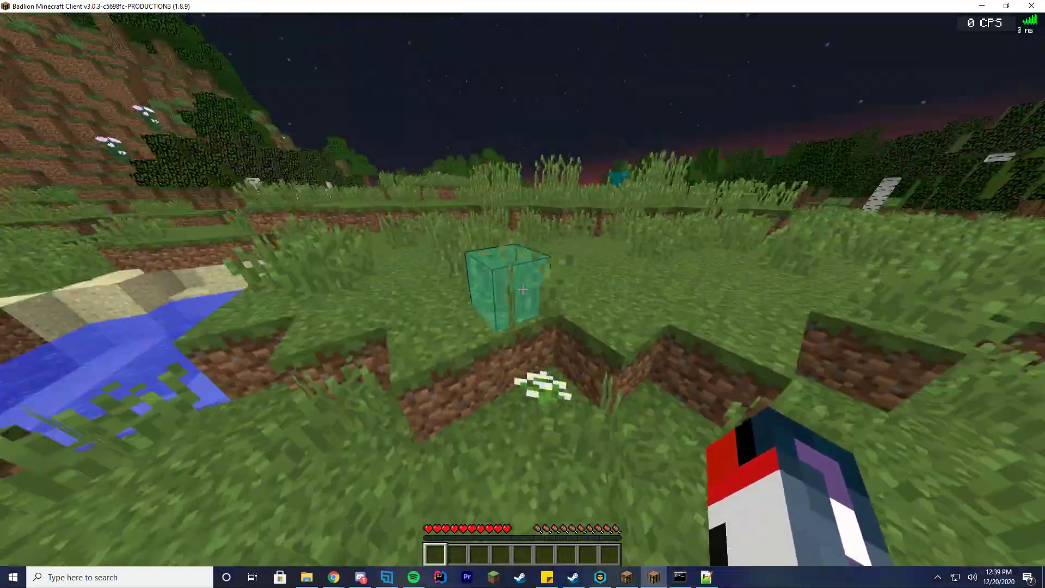
pyautogui.press('w')
pyautogui.press('F5')
pyautogui.press('F5')
pyautogui.press('F5')
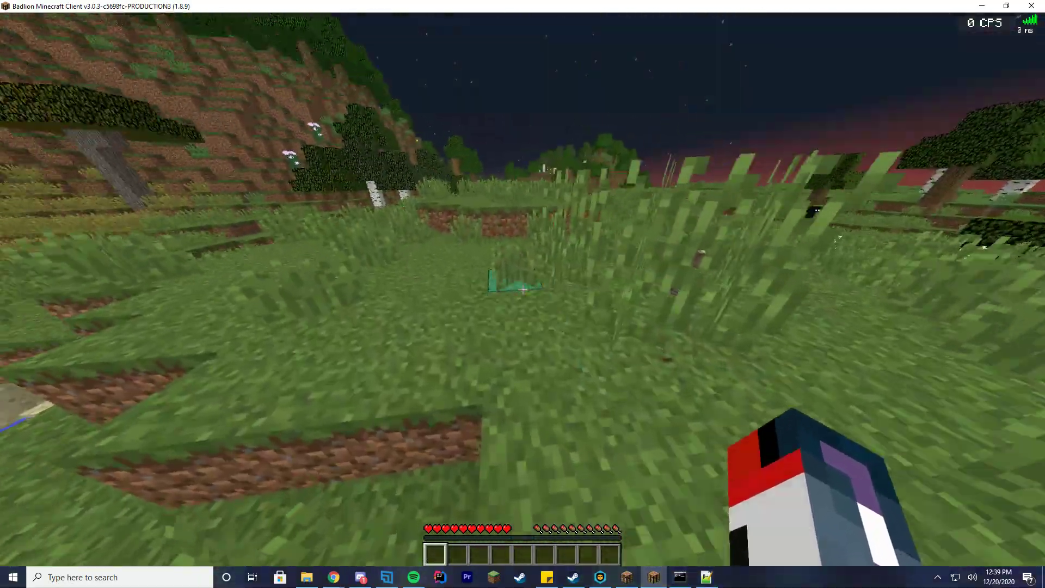
pyautogui.press('F5')
pyautogui.press('F5')
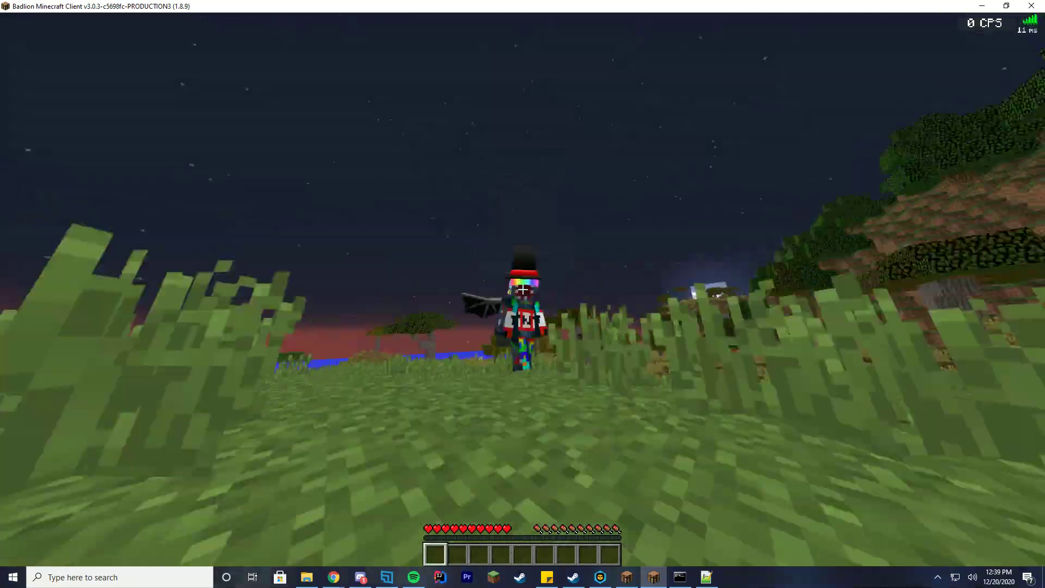
pyautogui.press('F5')
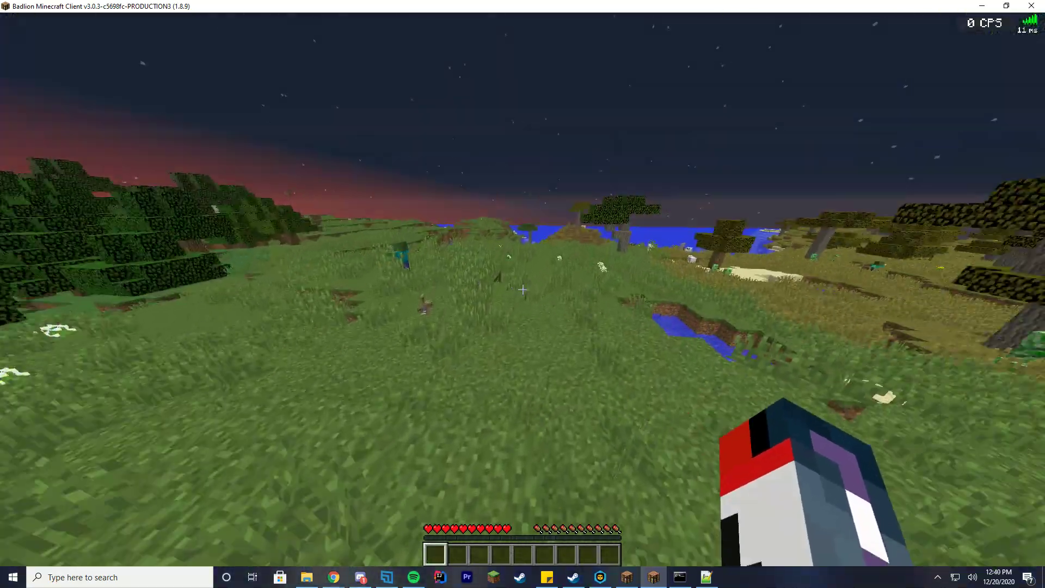
# Walk past the tree and run along the grassy shore in third-person view.
pyautogui.press('w')
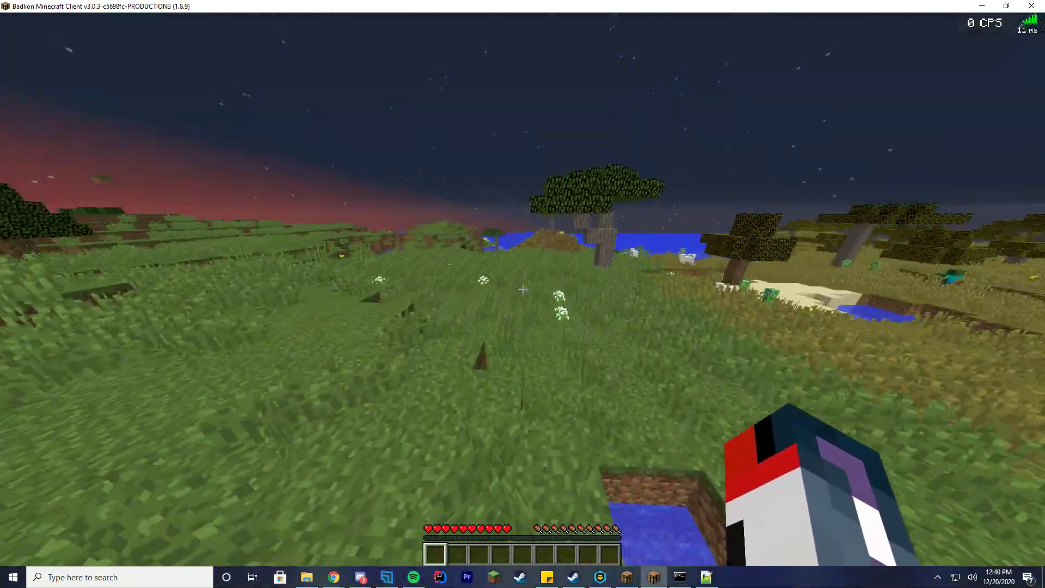
pyautogui.press('w')
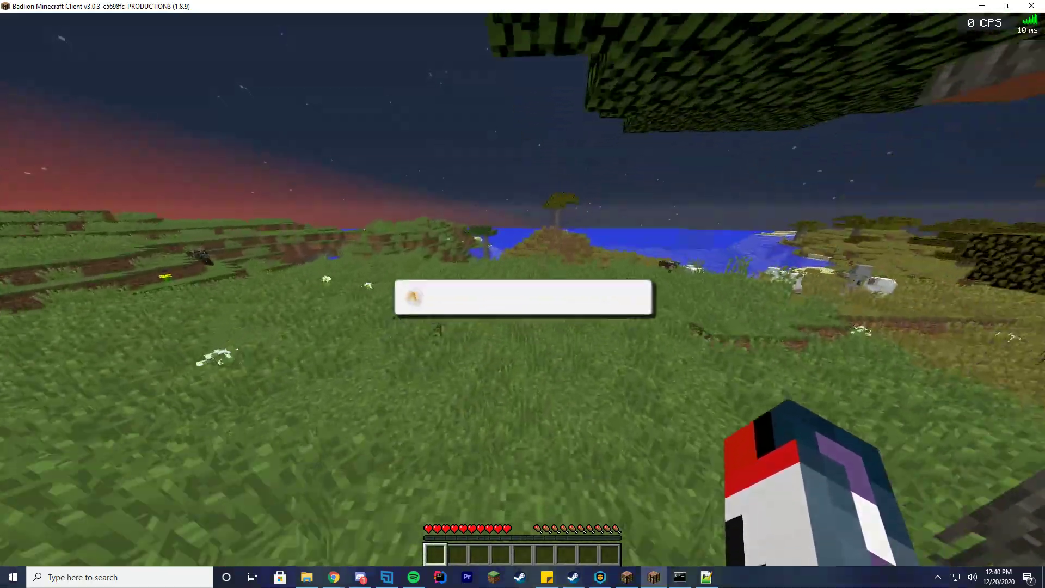
pyautogui.press('w')
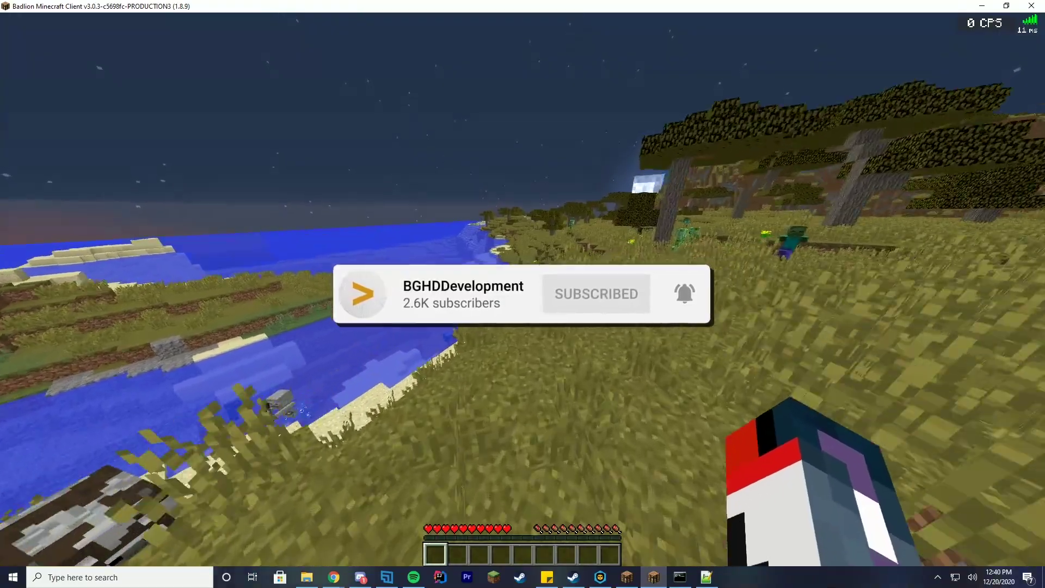
pyautogui.press('w')
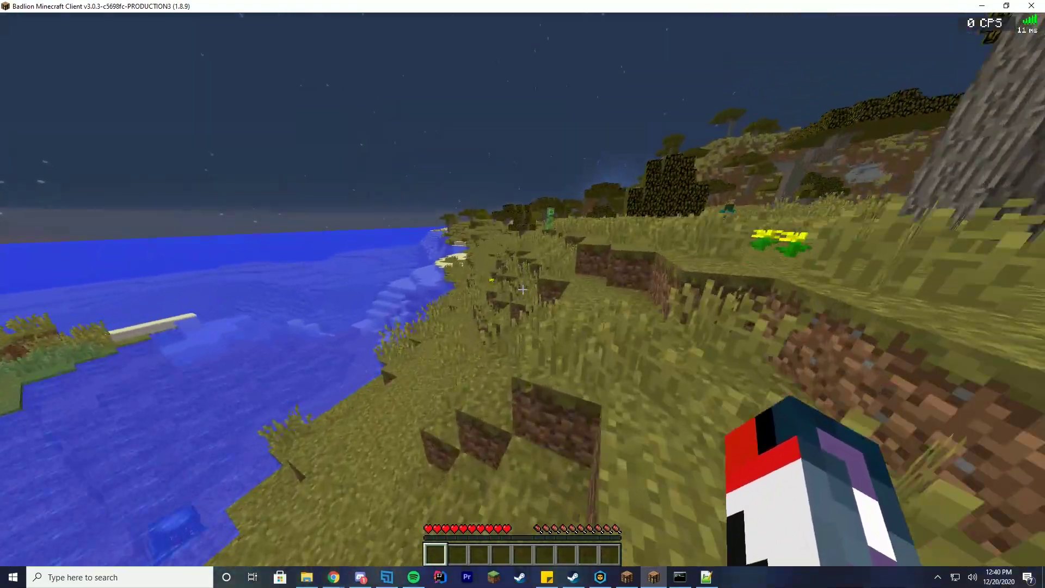
pyautogui.press('w')
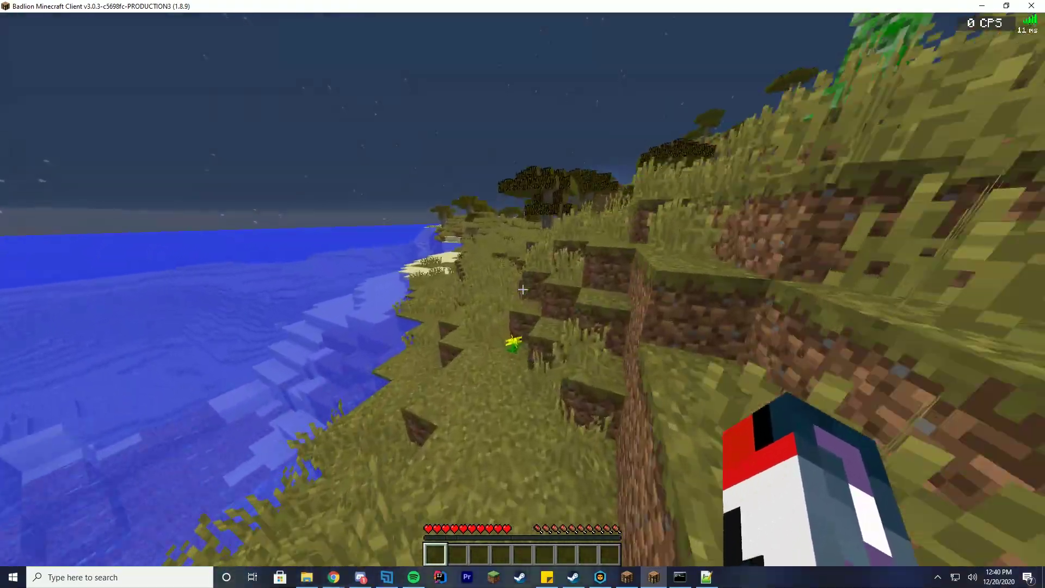
pyautogui.press('F5')
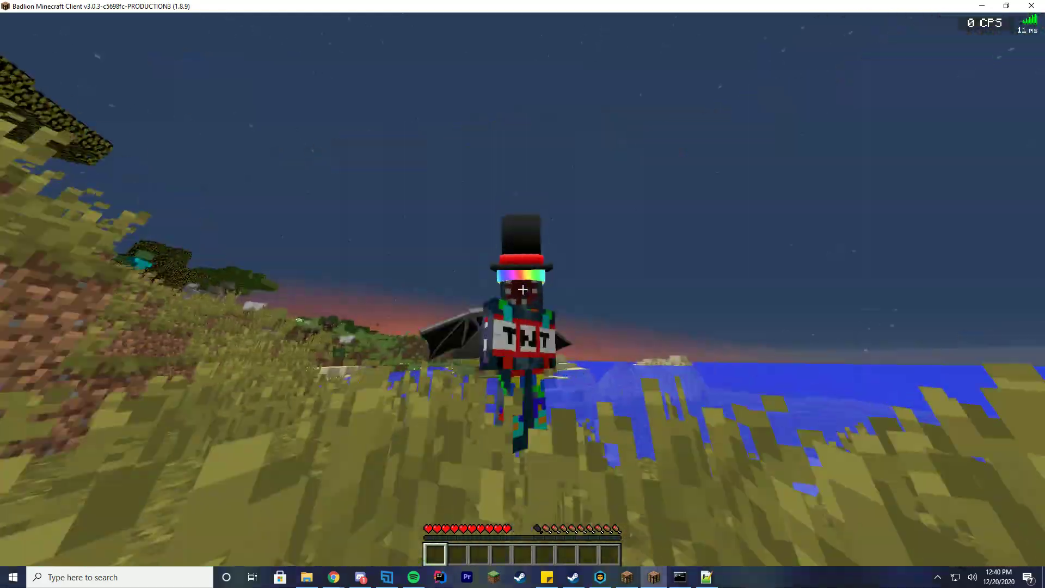
pyautogui.press('w')
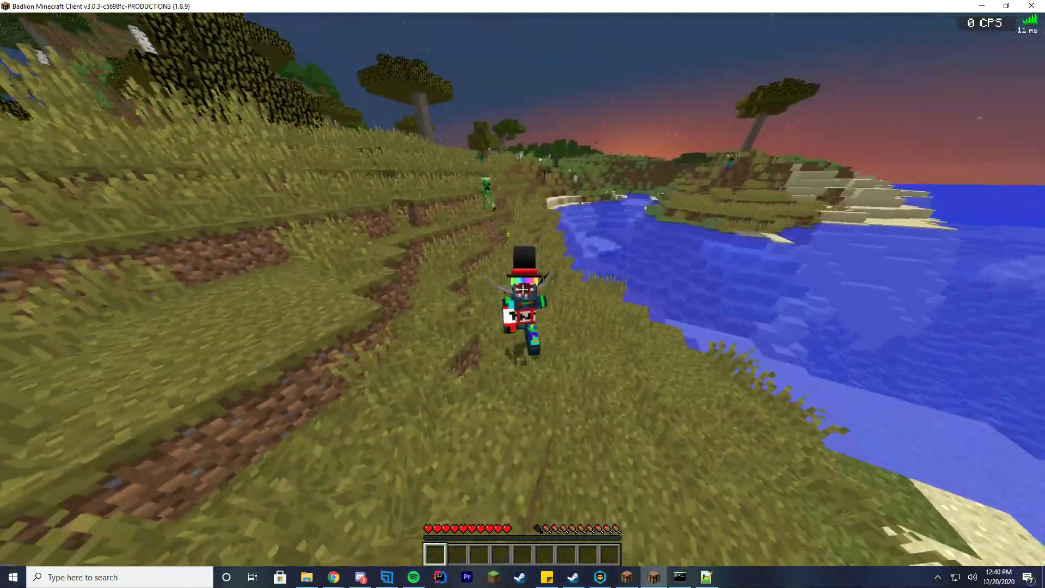